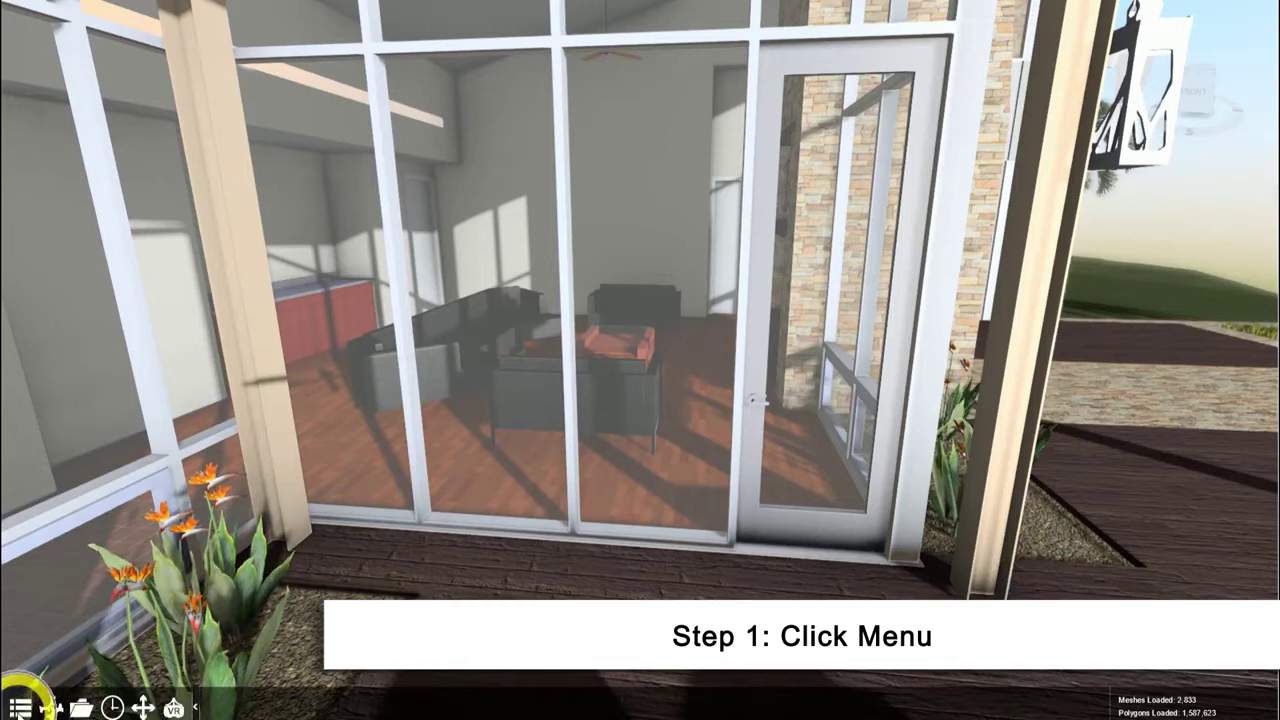
Start a custom door animation on the glass patio door and set it to Single Door
left_click(20, 706)
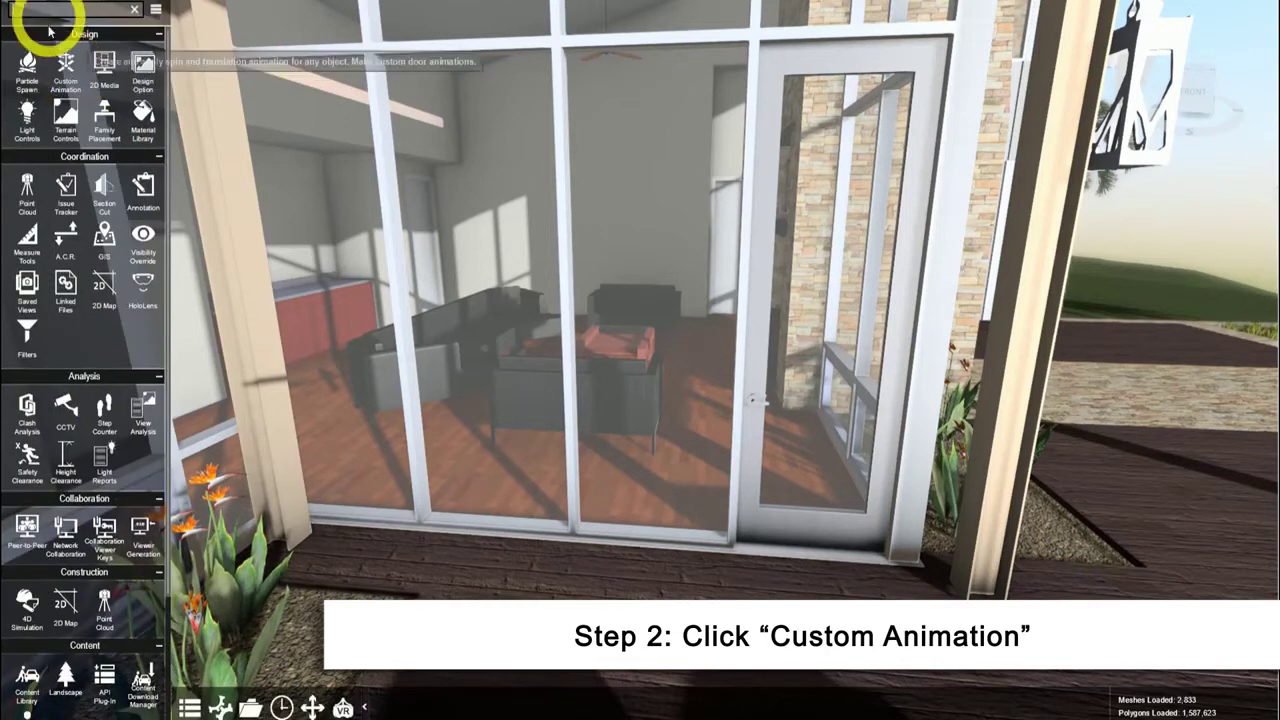
left_click(66, 66)
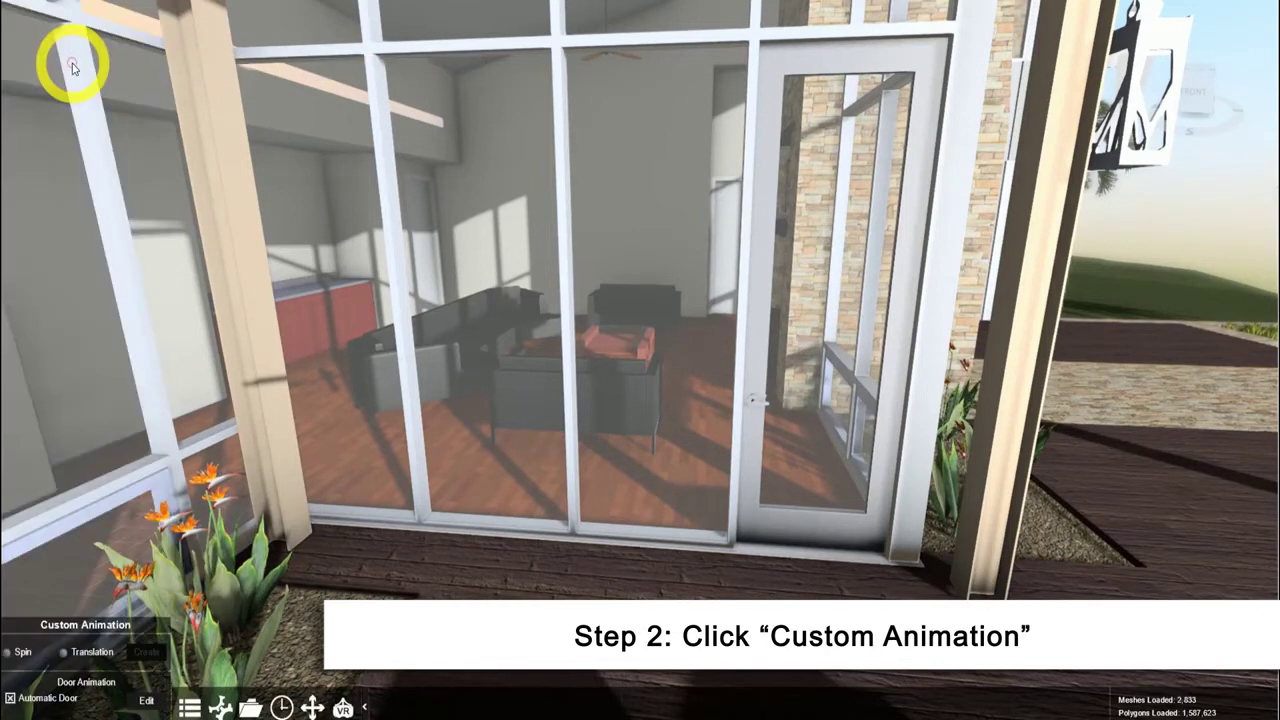
left_click(840, 297)
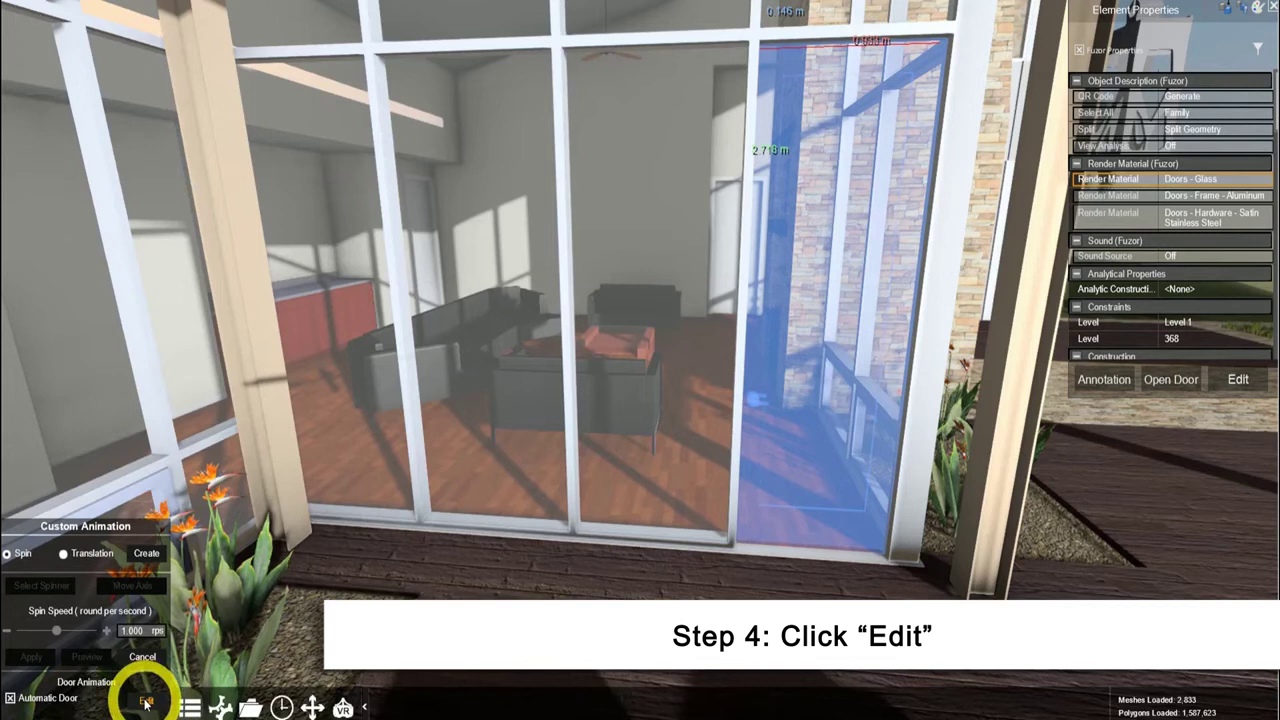
left_click(145, 703)
left_click(78, 610)
left_click(94, 544)
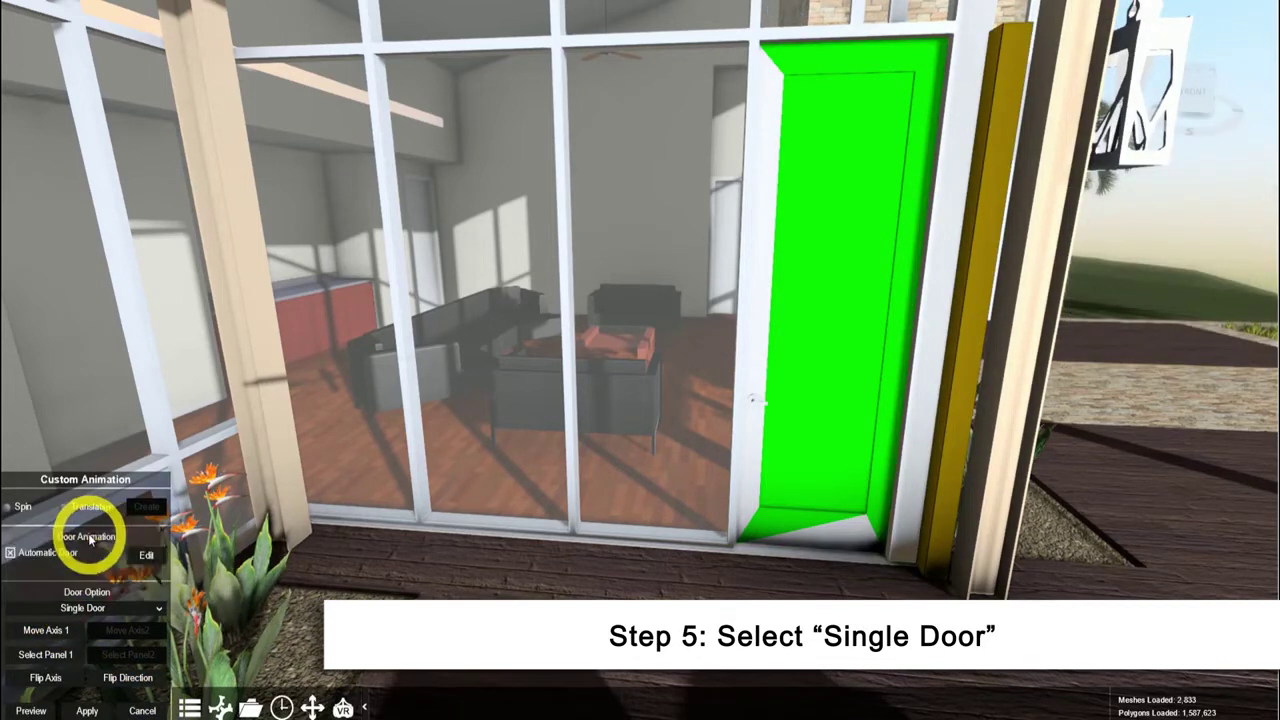
Move the glass door's first pivot axis onto its hinge edge and confirm it
left_click(41, 630)
left_click_drag(875, 334, 858, 335)
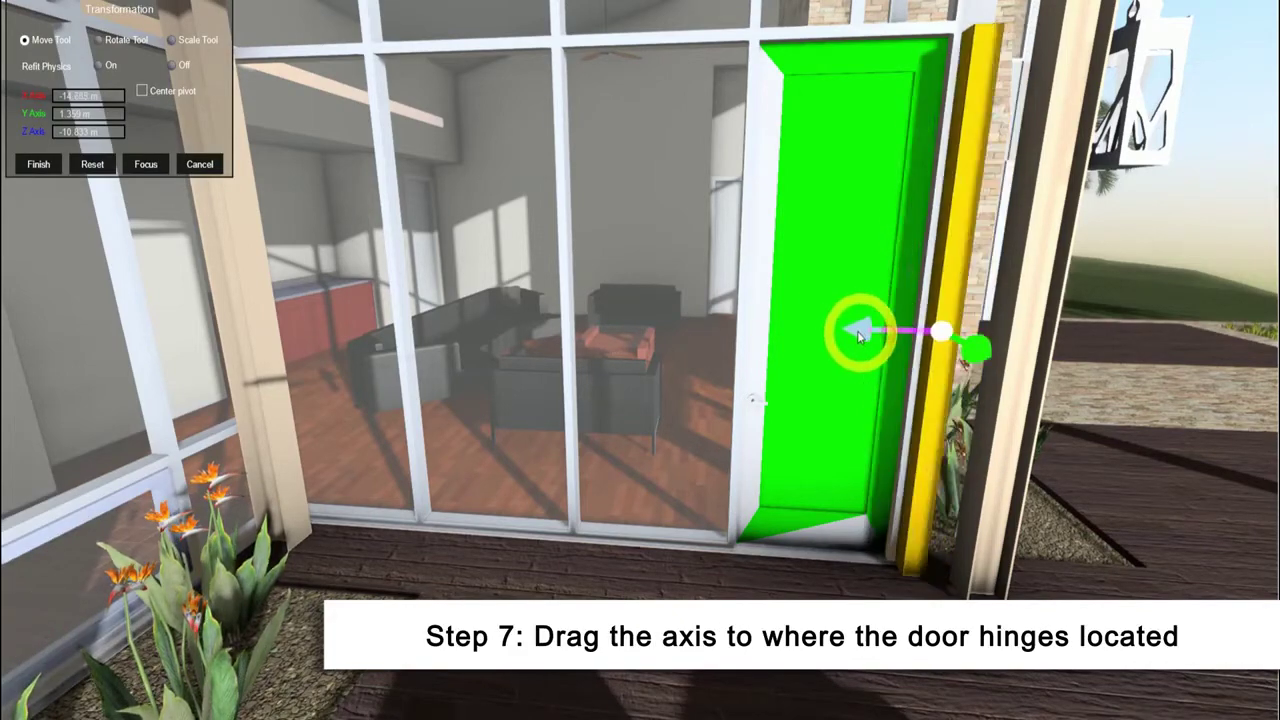
mouse_move(609, 257)
right_mouse_down()
mouse_move(1042, 304)
mouse_move(361, 451)
mouse_move(521, 439)
right_mouse_up()
left_click_drag(888, 226, 845, 238)
mouse_move(845, 238)
right_mouse_down()
mouse_move(809, 334)
mouse_move(820, 346)
right_mouse_up()
mouse_move(846, 237)
right_mouse_down()
mouse_move(940, 333)
mouse_move(729, 371)
right_mouse_up()
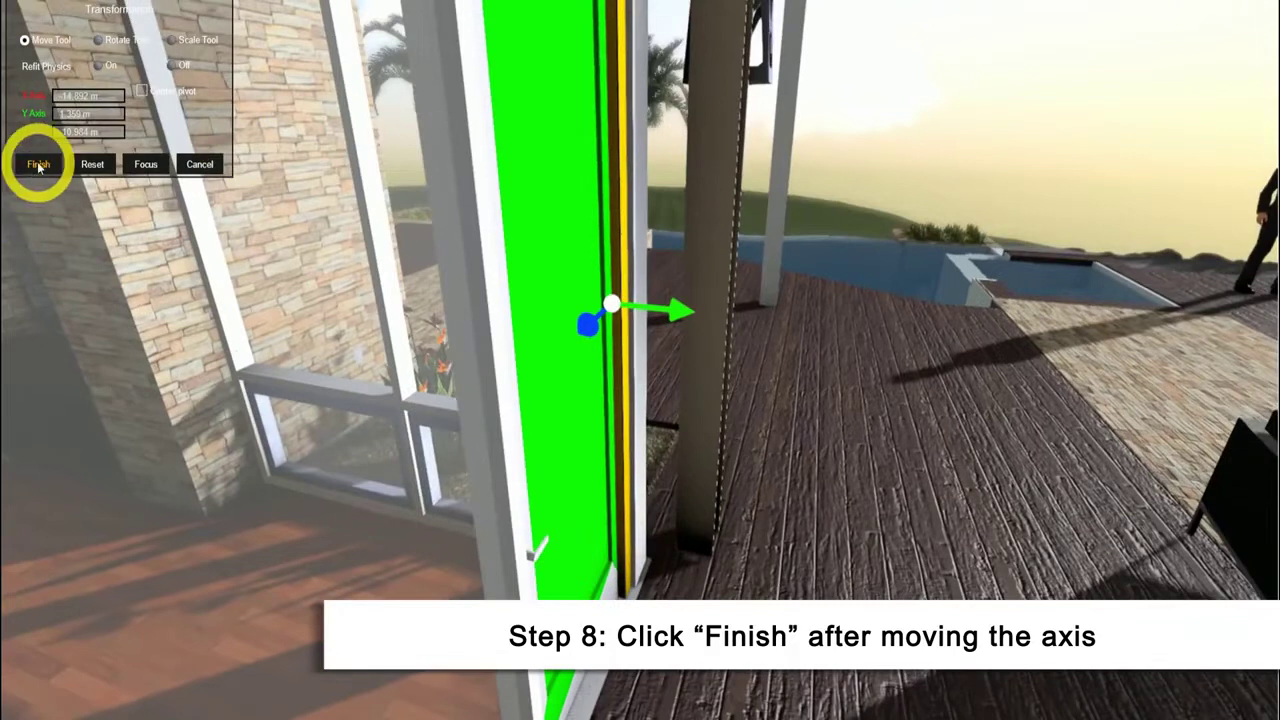
left_click(37, 165)
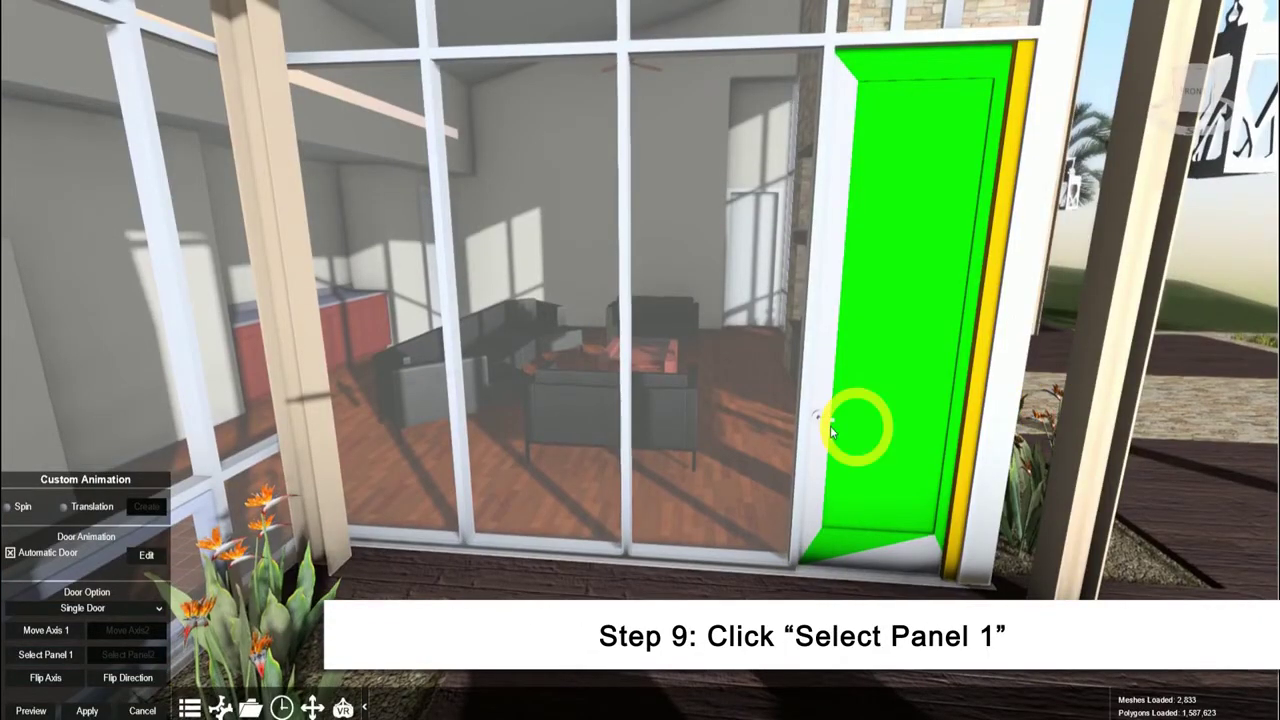
Lower the glass door's panel area to match the door leaf
left_click(46, 656)
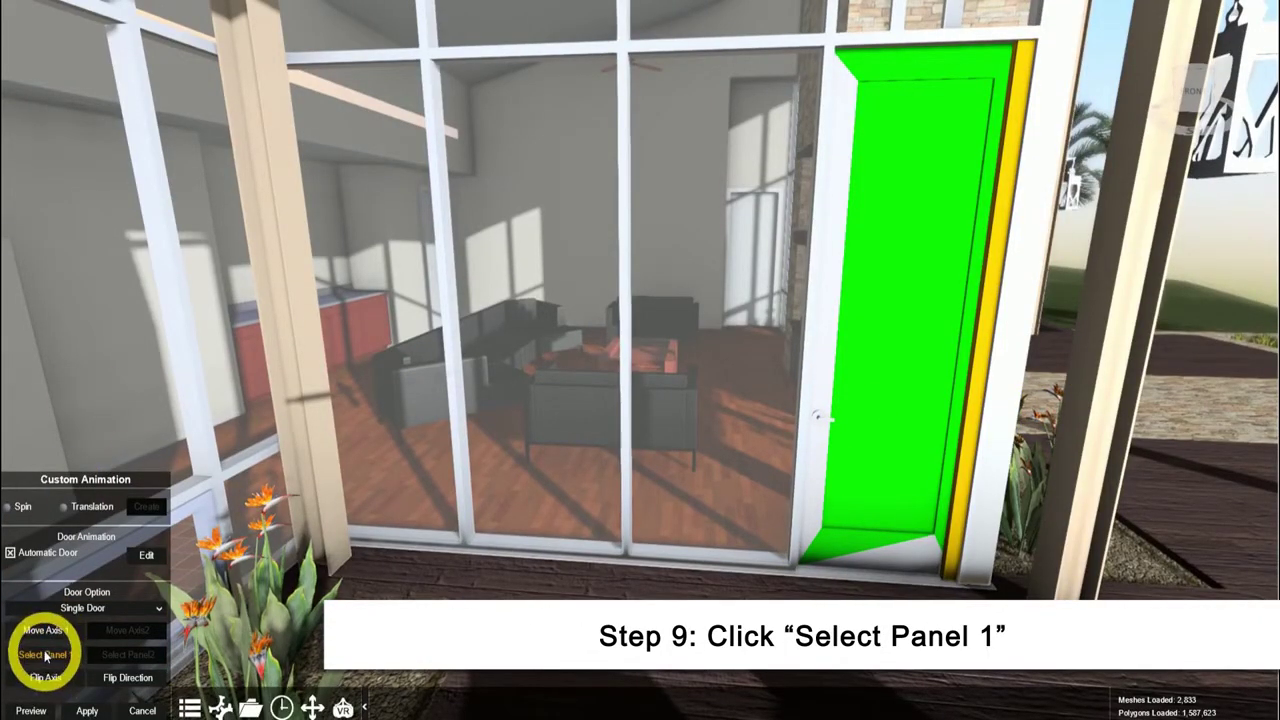
left_click_drag(896, 235, 899, 265)
left_click(36, 172)
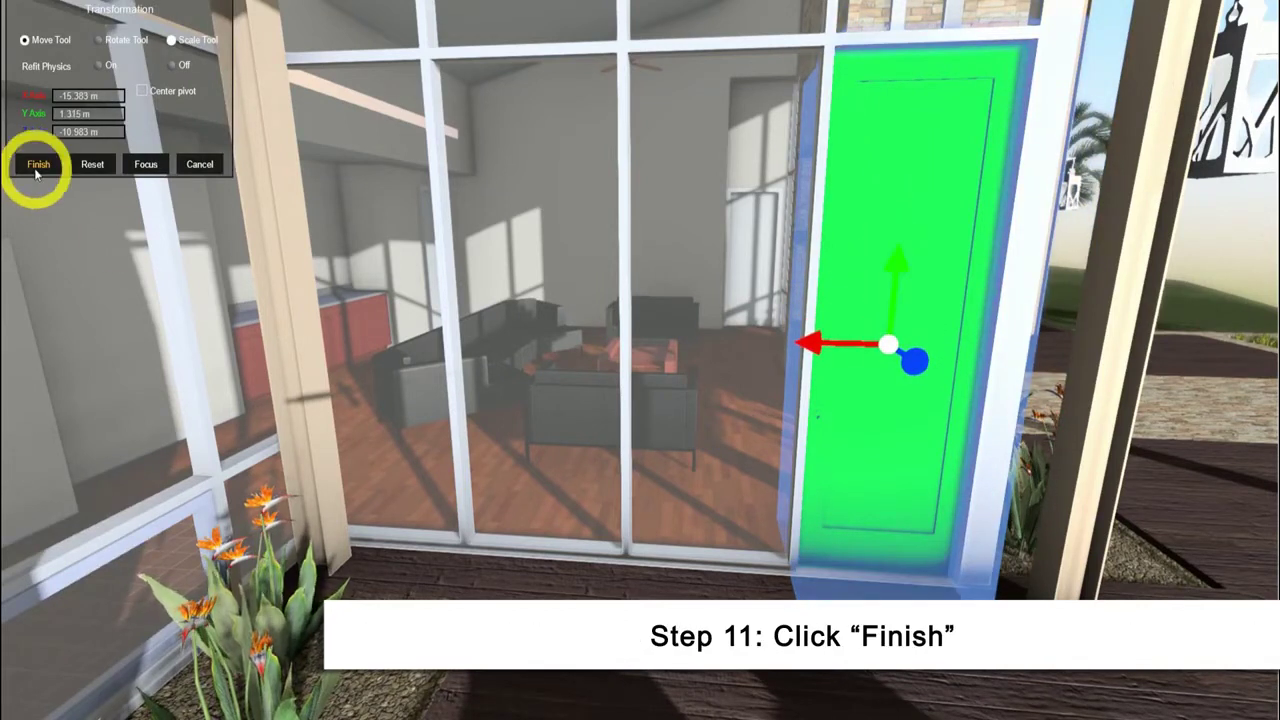
Preview the swing, flip its direction and axis, apply it, and test-open the door
left_click(31, 710)
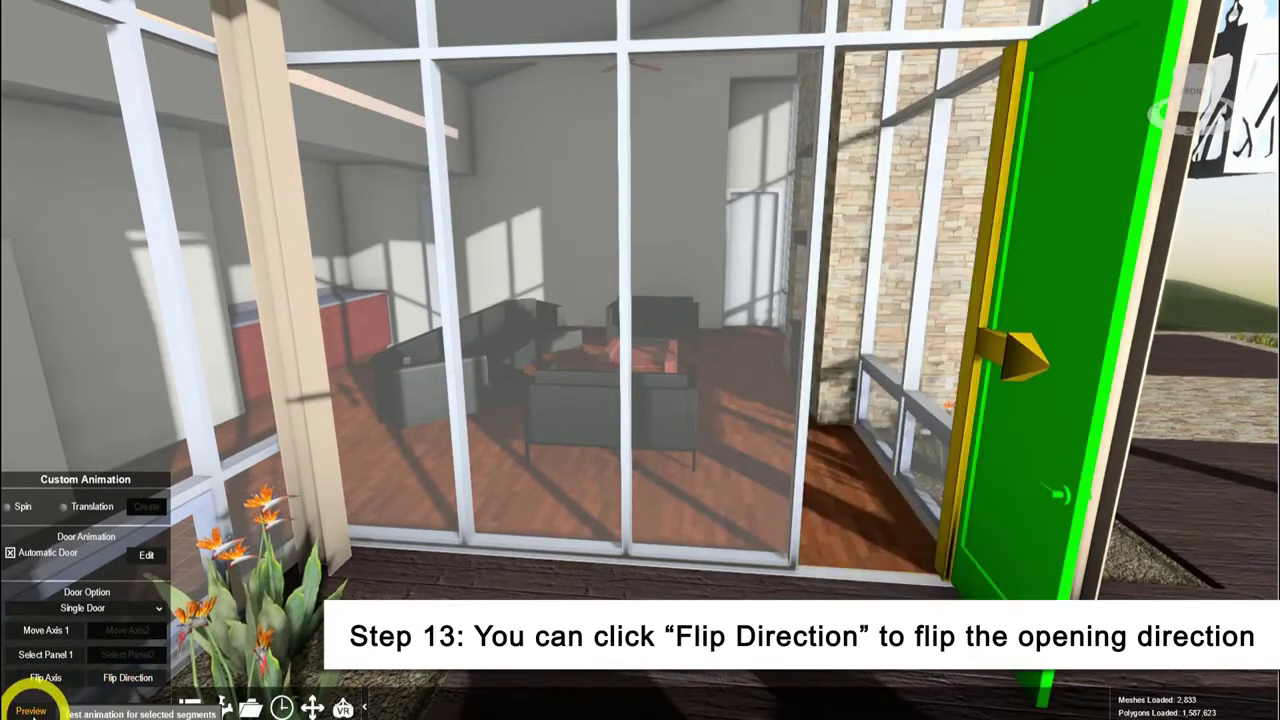
left_click(45, 677)
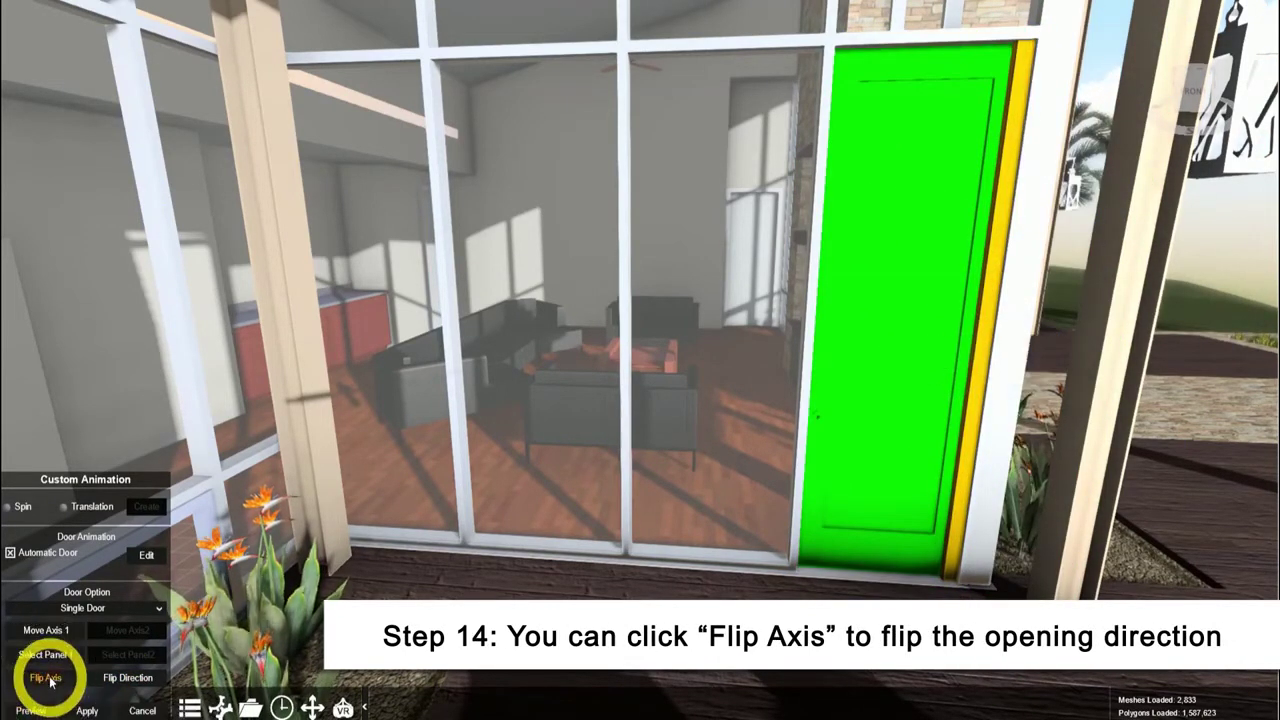
left_click(31, 710)
left_click(87, 710)
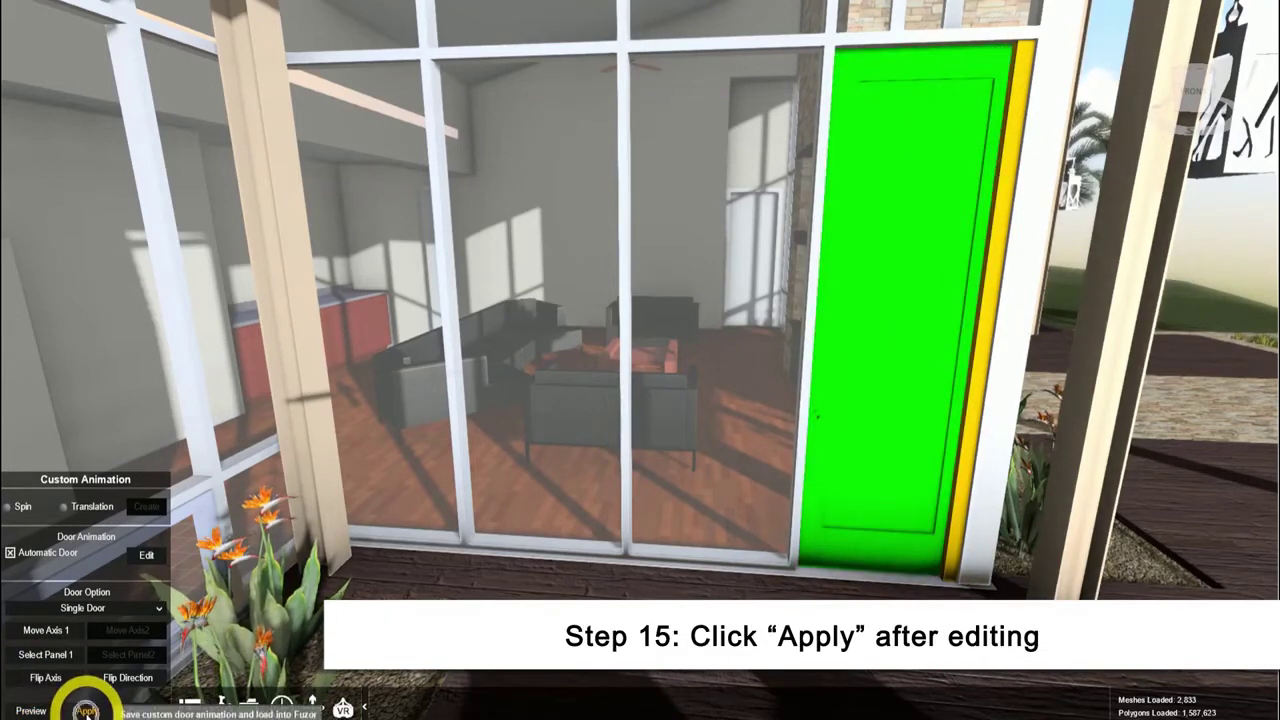
right_click(853, 277)
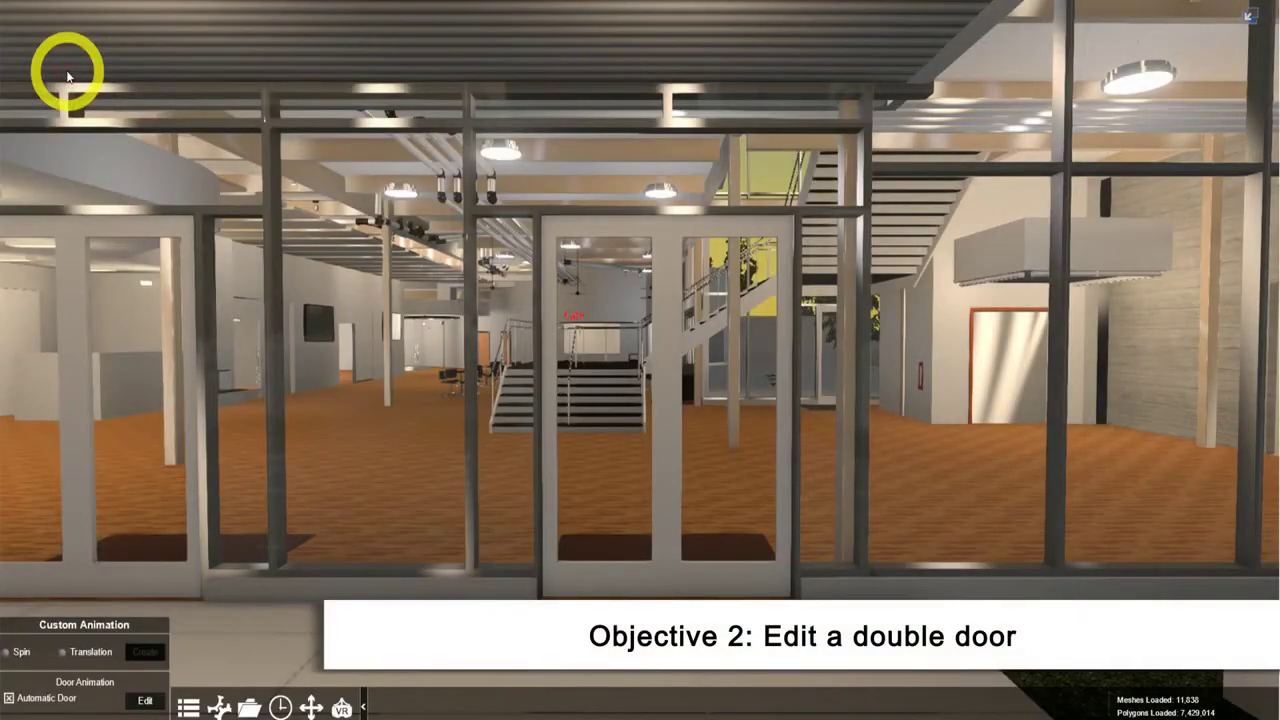
Edit the office entrance's glass door animation and set it to Double Door
left_click(658, 369)
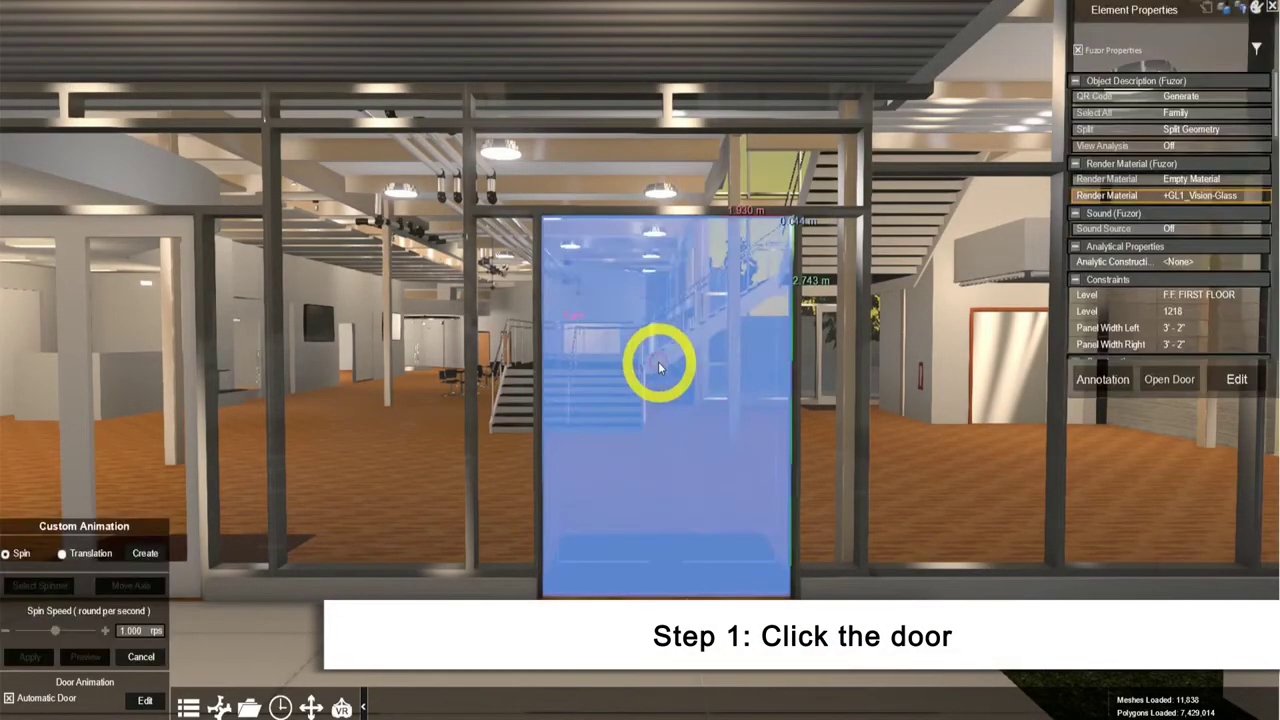
left_click(148, 703)
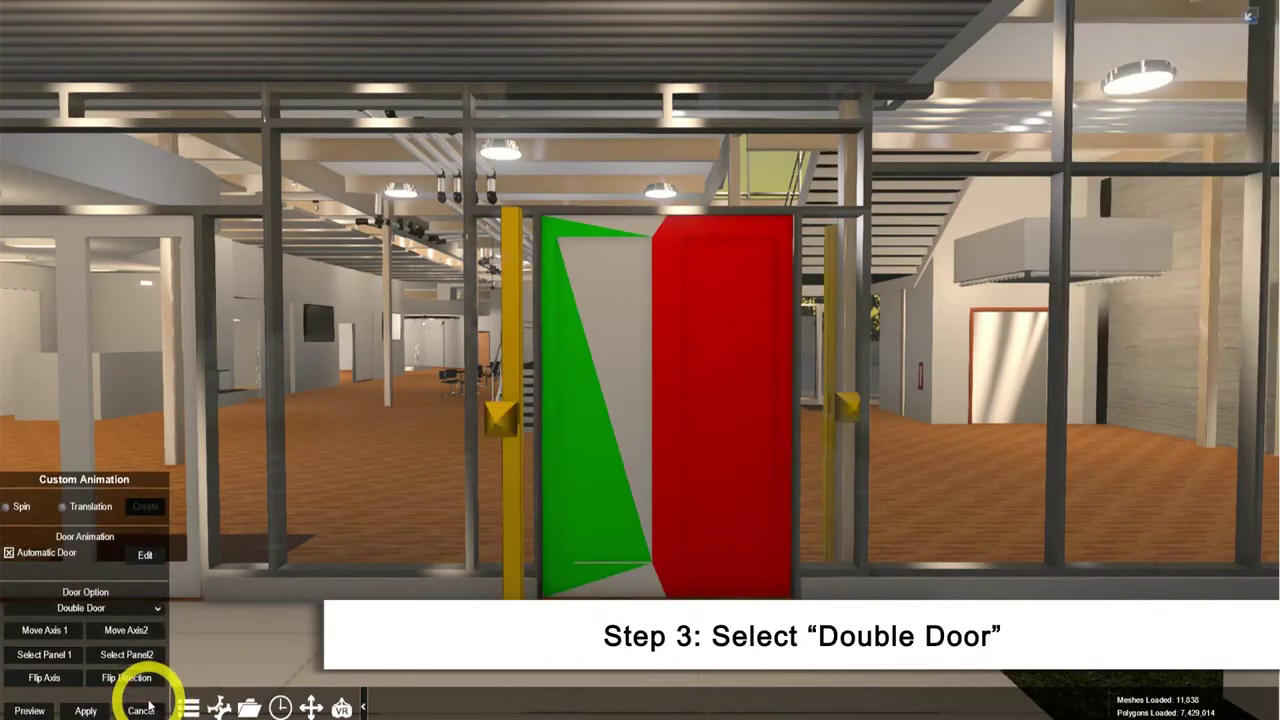
left_click(160, 606)
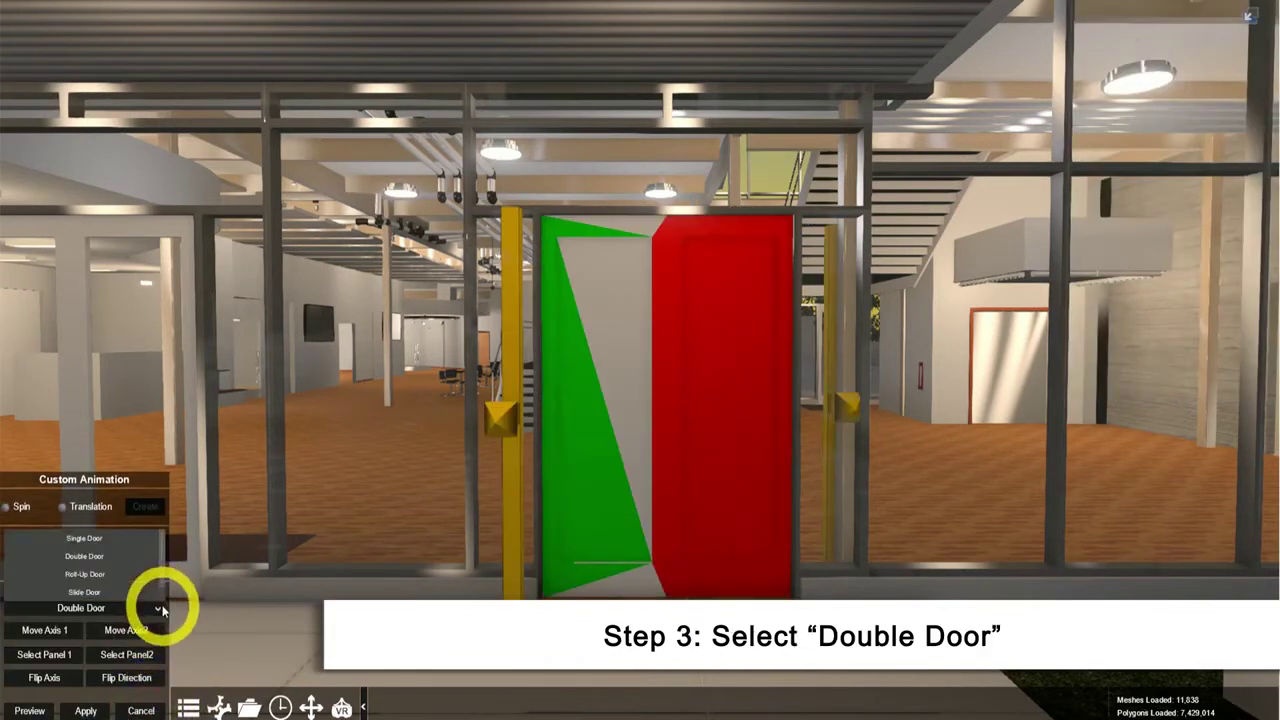
left_click(90, 557)
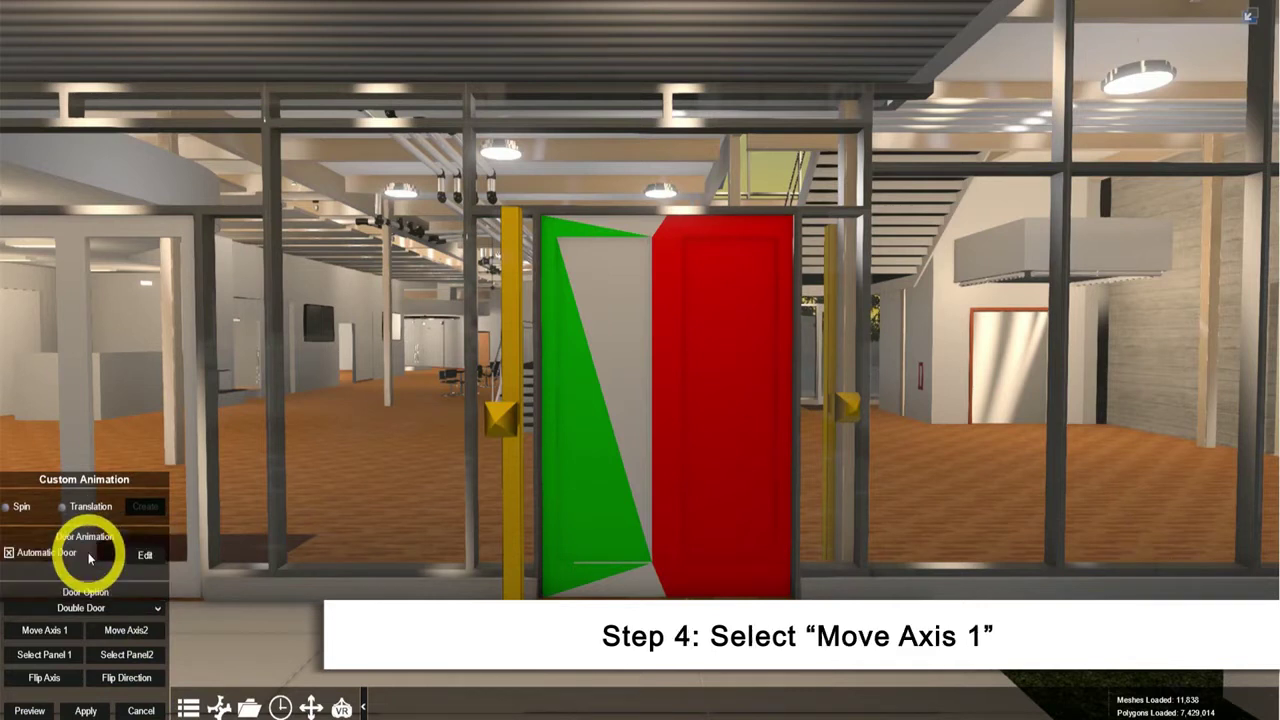
Place the double door's first pivot axis on its left outer edge
left_click(52, 632)
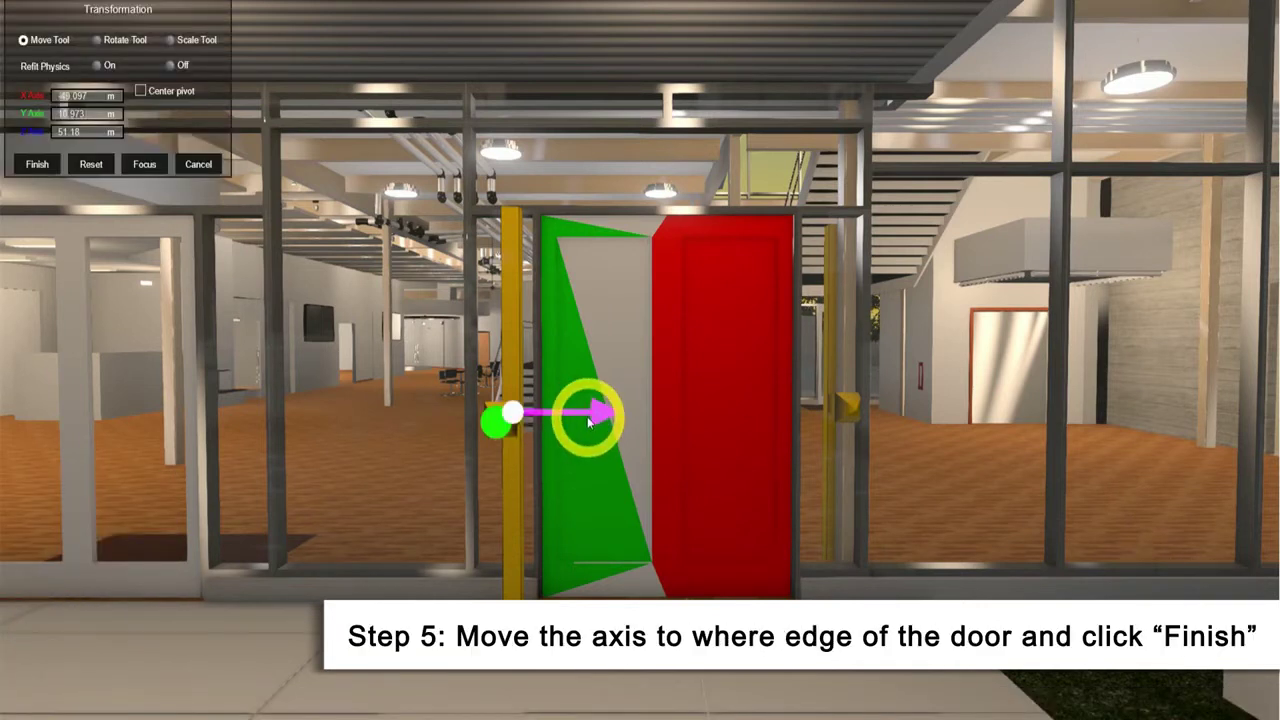
left_click_drag(586, 420, 626, 420)
left_click_drag(741, 409, 908, 423)
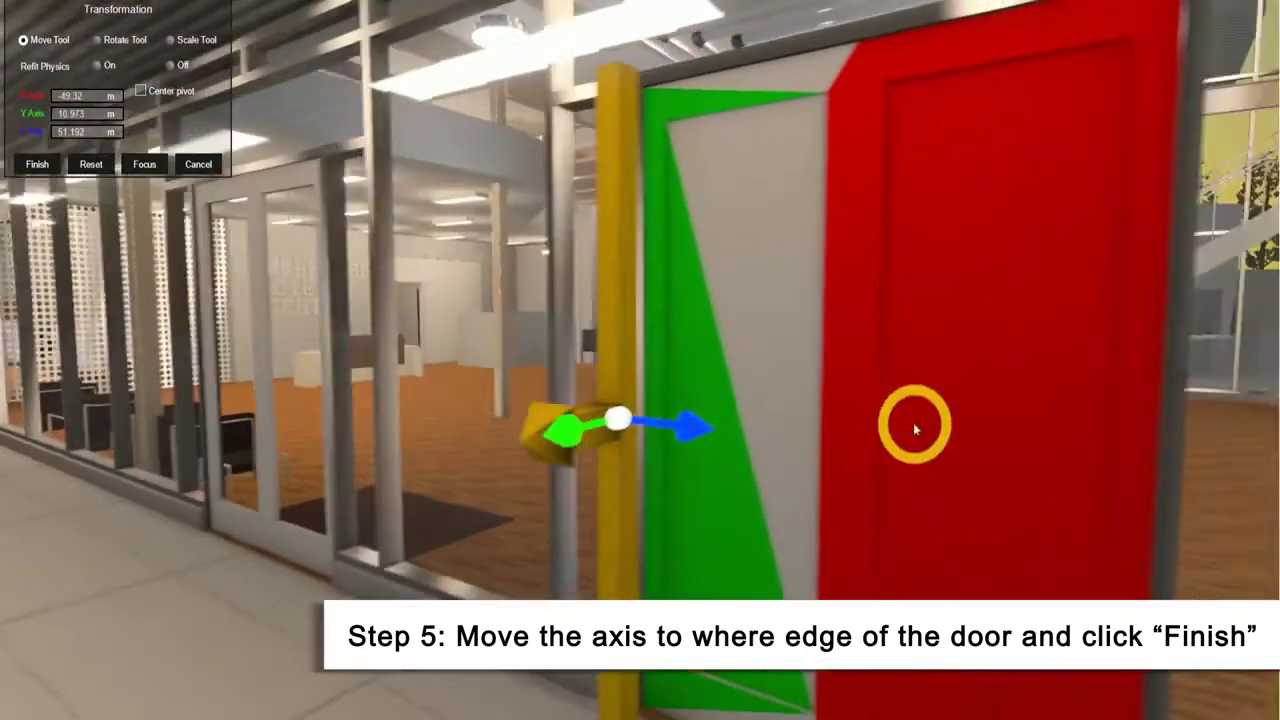
left_click_drag(451, 457, 617, 443)
left_click(37, 164)
Place the second pivot axis on the door's right outer edge
mouse_move(850, 391)
left_mouse_down()
mouse_move(491, 429)
mouse_move(571, 420)
left_mouse_up()
left_click(126, 630)
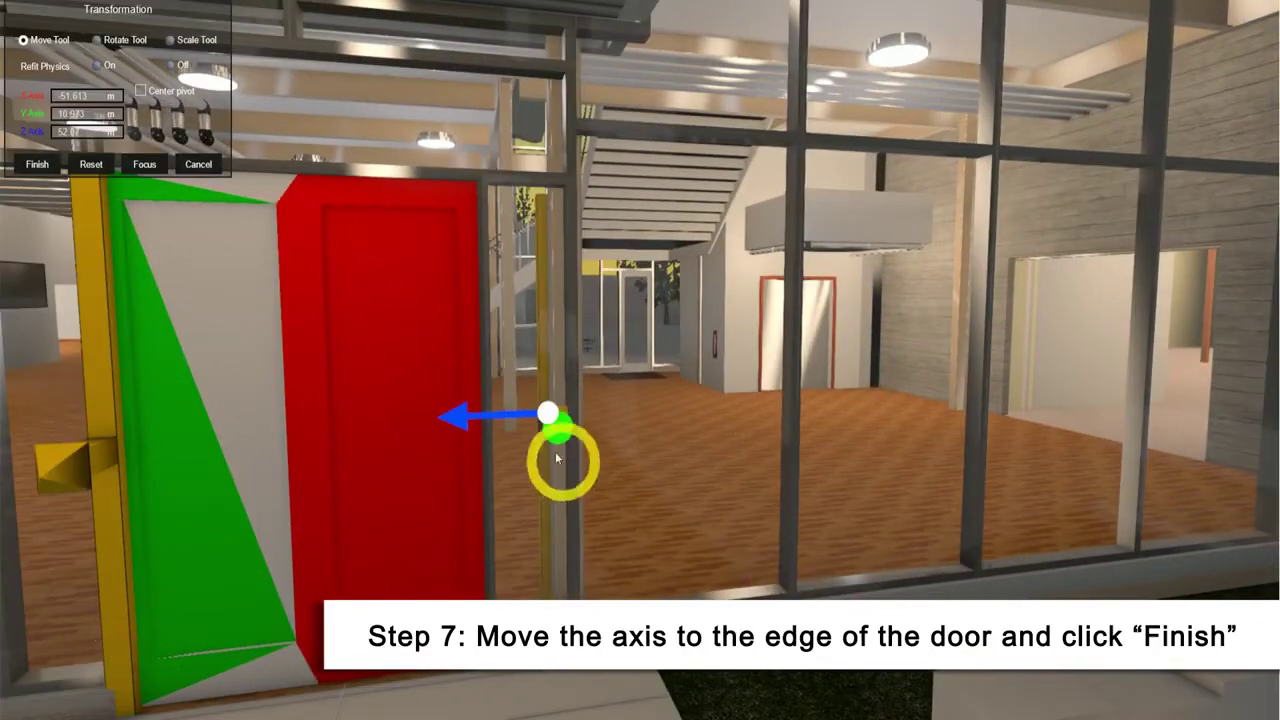
mouse_move(457, 420)
left_mouse_down()
mouse_move(382, 428)
mouse_move(474, 436)
mouse_move(478, 472)
left_mouse_up()
left_click_drag(403, 523, 886, 515)
mouse_move(1173, 486)
left_mouse_down()
mouse_move(1144, 479)
mouse_move(1051, 337)
mouse_move(1039, 343)
left_mouse_up()
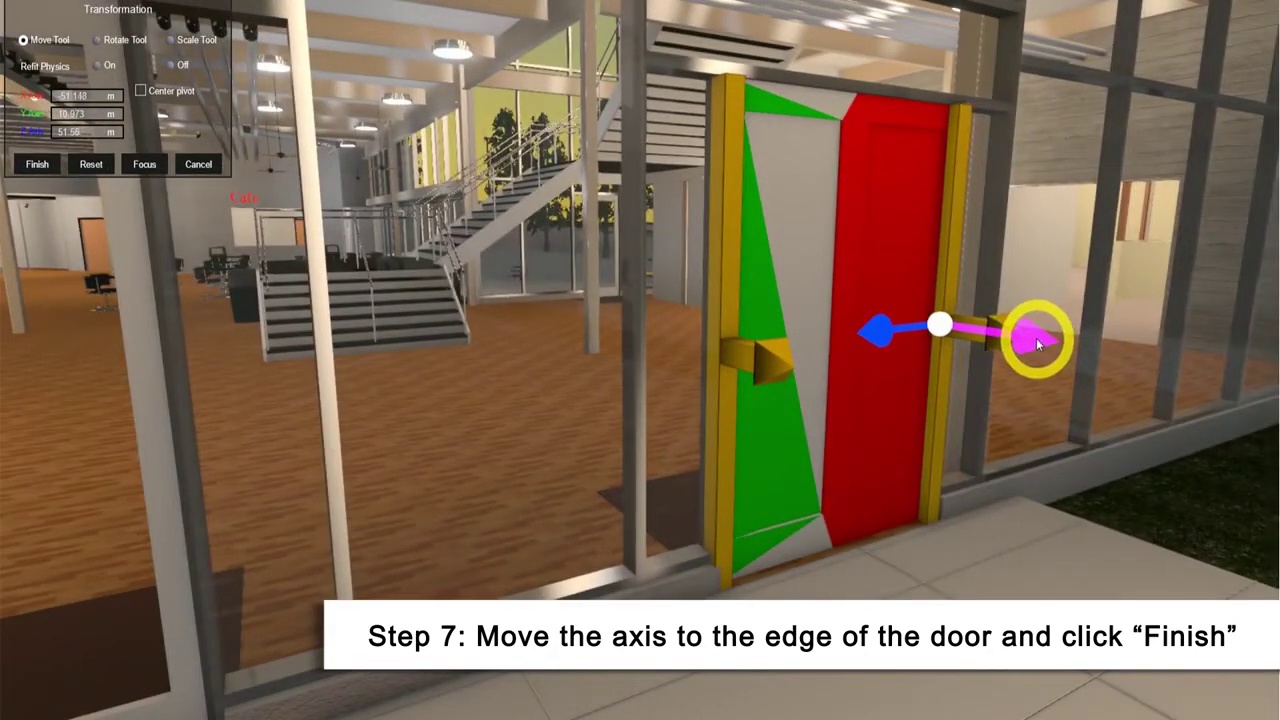
left_click(37, 163)
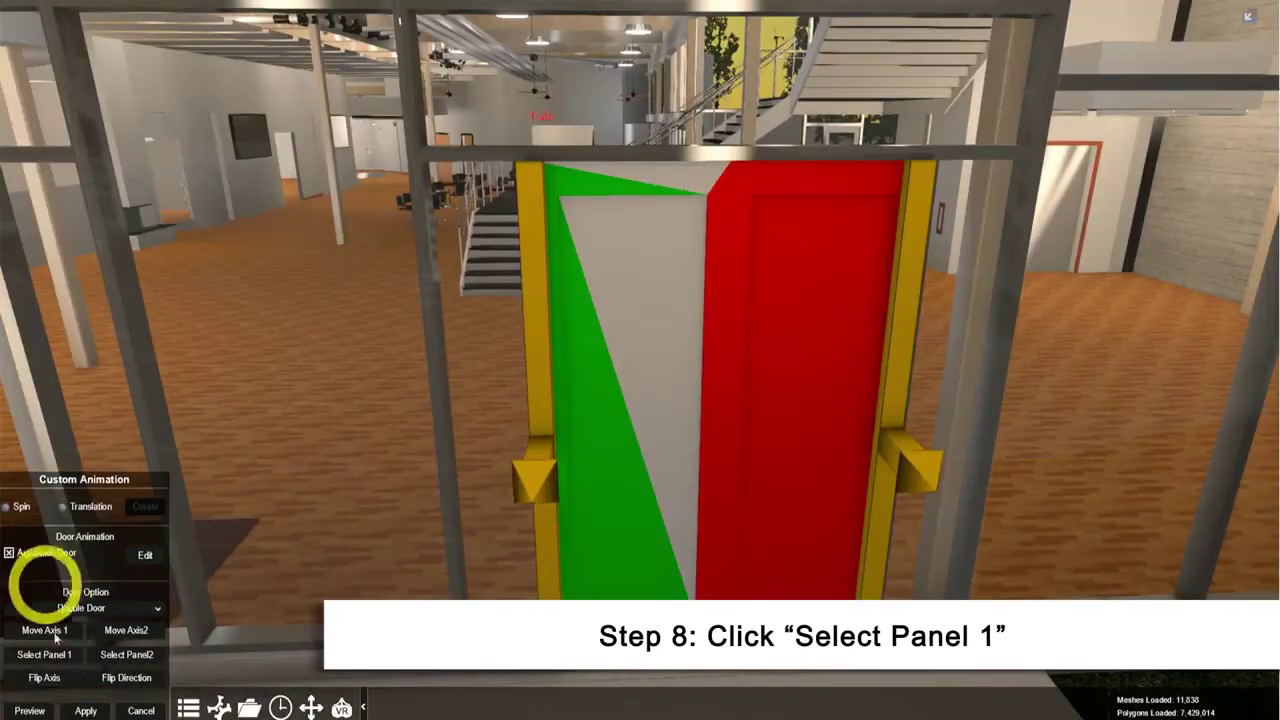
Fit panel areas over the left and right leaves, then test-open the double door
left_click(44, 656)
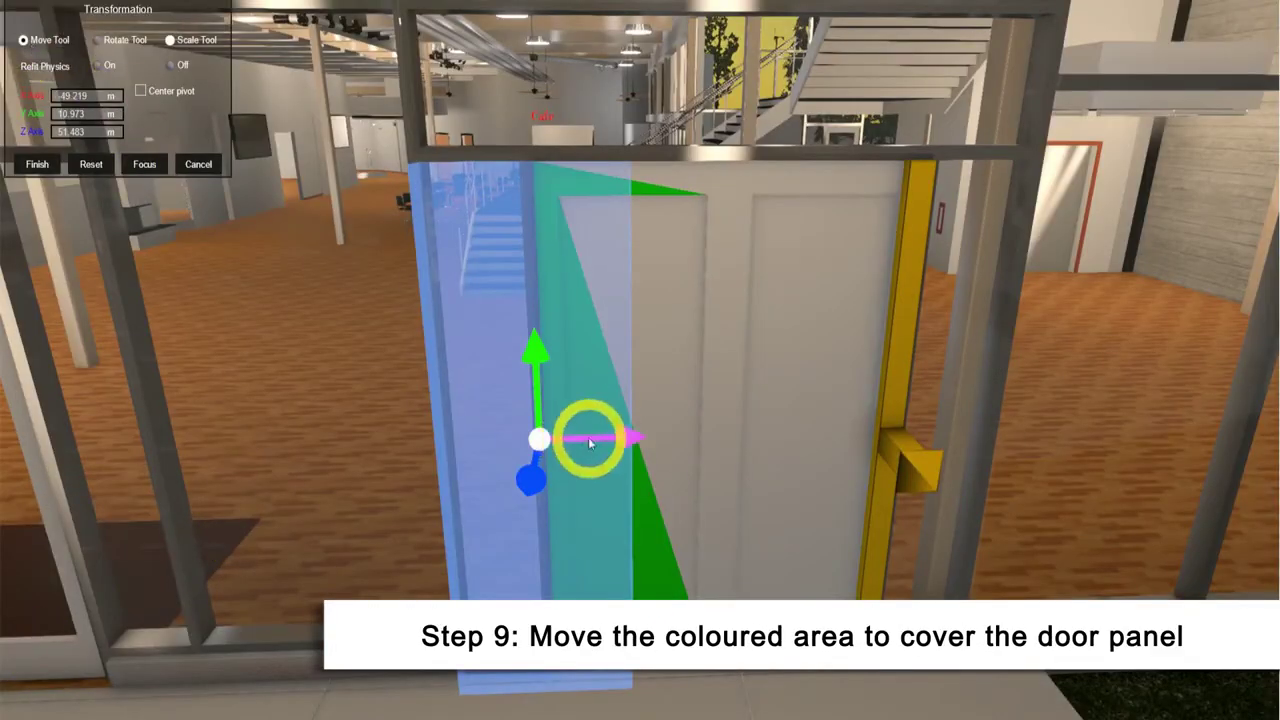
left_click_drag(586, 437, 687, 448)
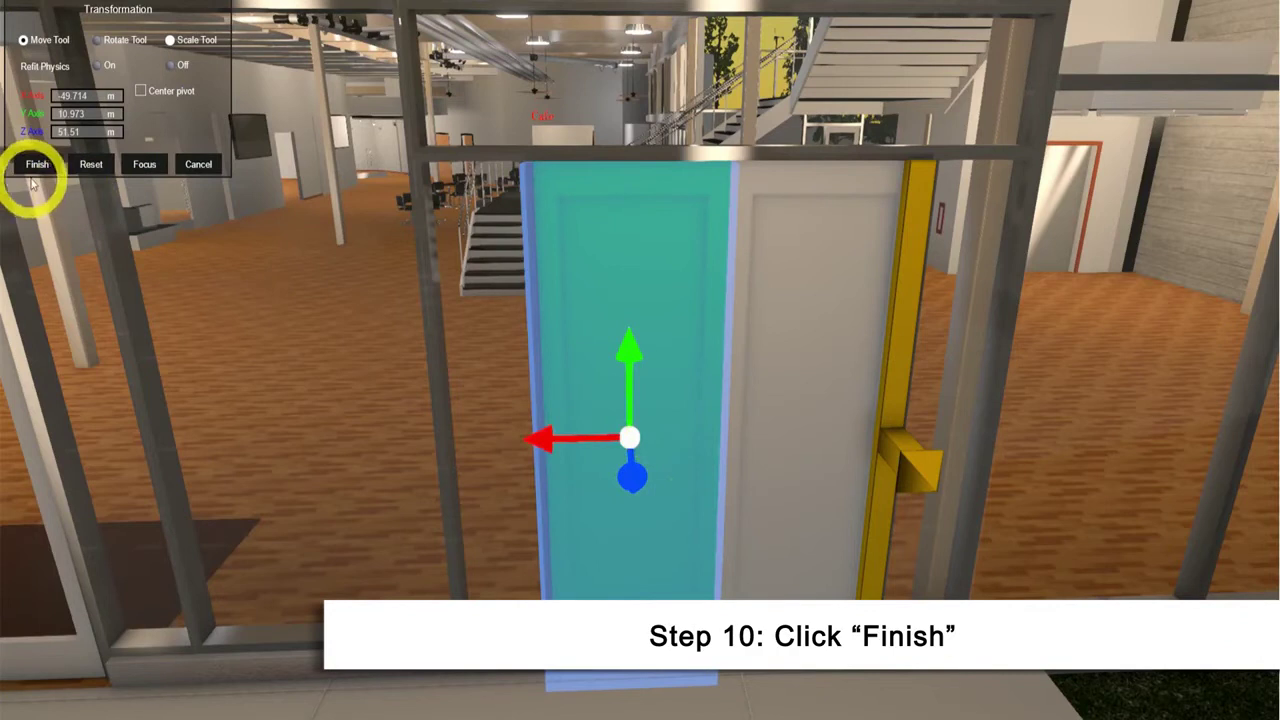
left_click(37, 165)
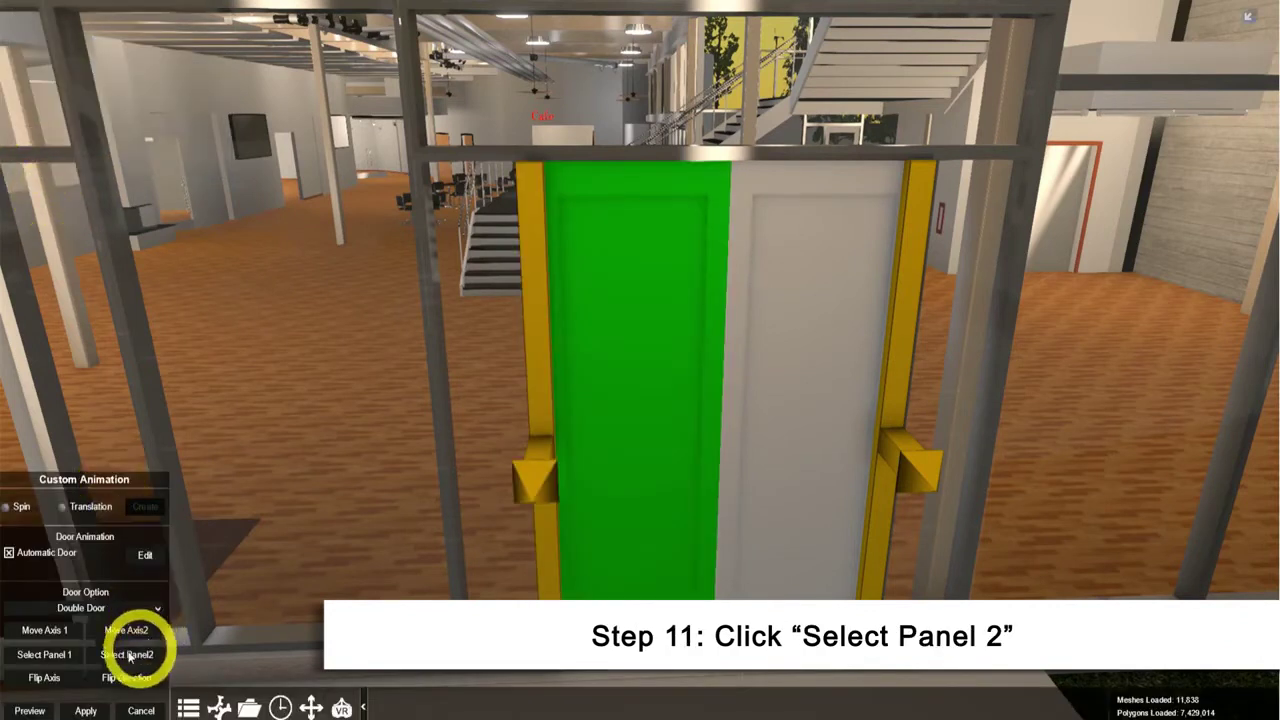
left_click(148, 652)
left_click_drag(757, 440, 676, 443)
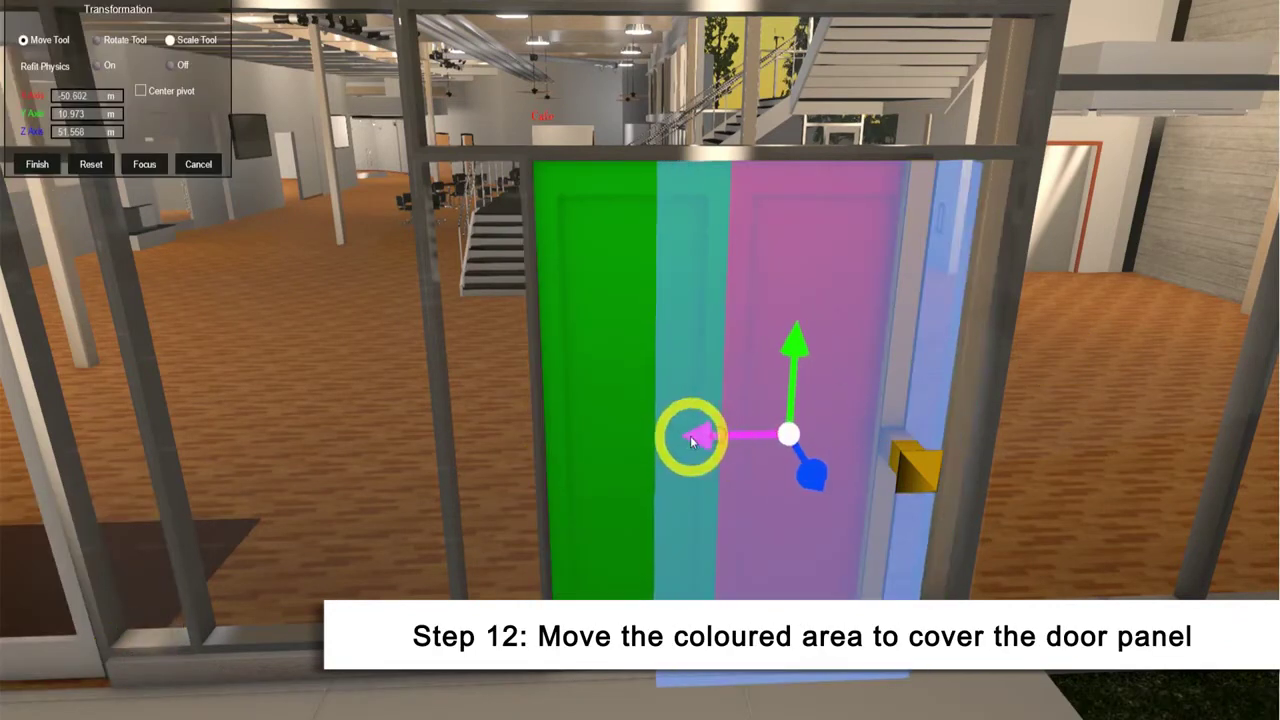
left_click(37, 164)
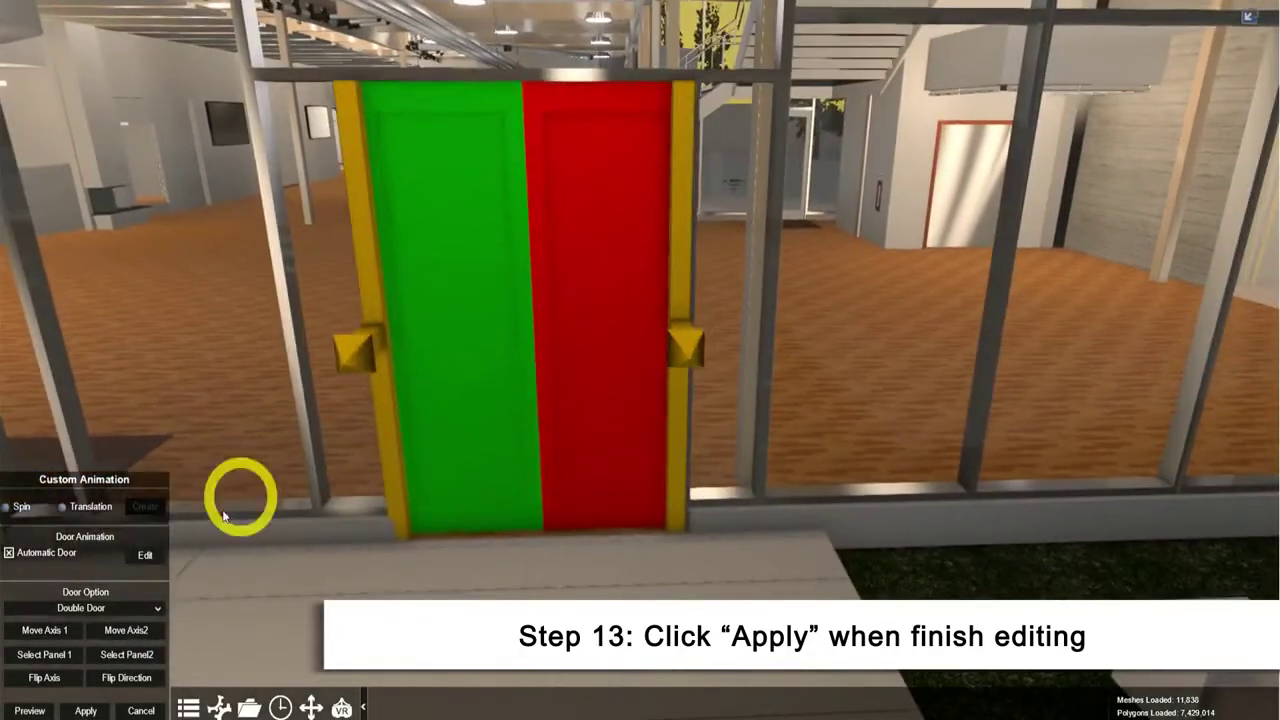
right_click(447, 452)
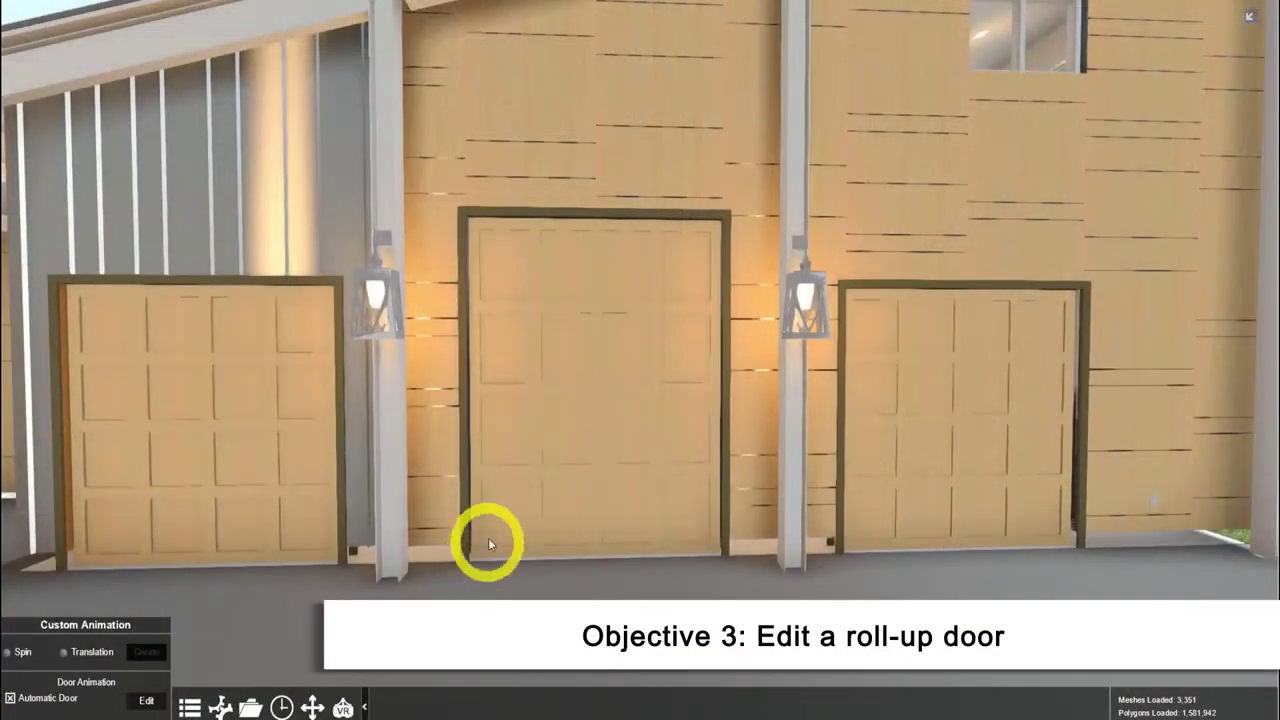
Set the central wooden garage door's animation type to Roll-Up Door
left_click(499, 526)
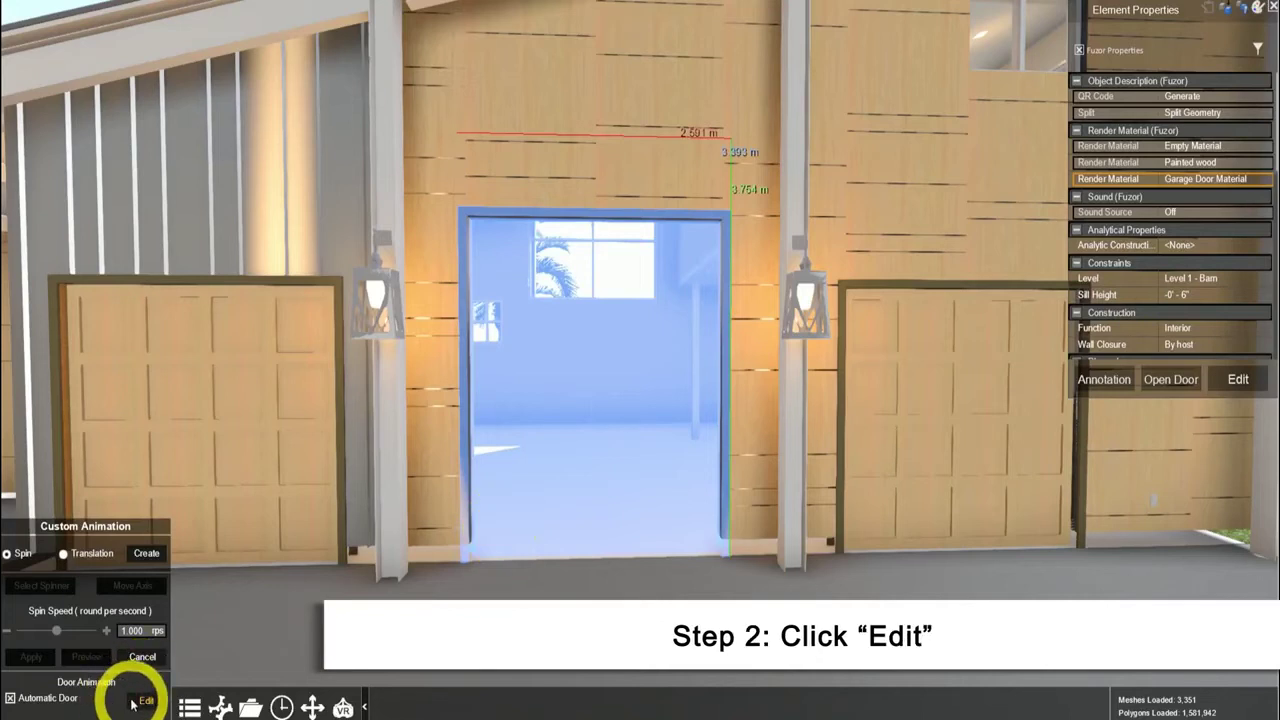
left_click(140, 702)
left_click(133, 609)
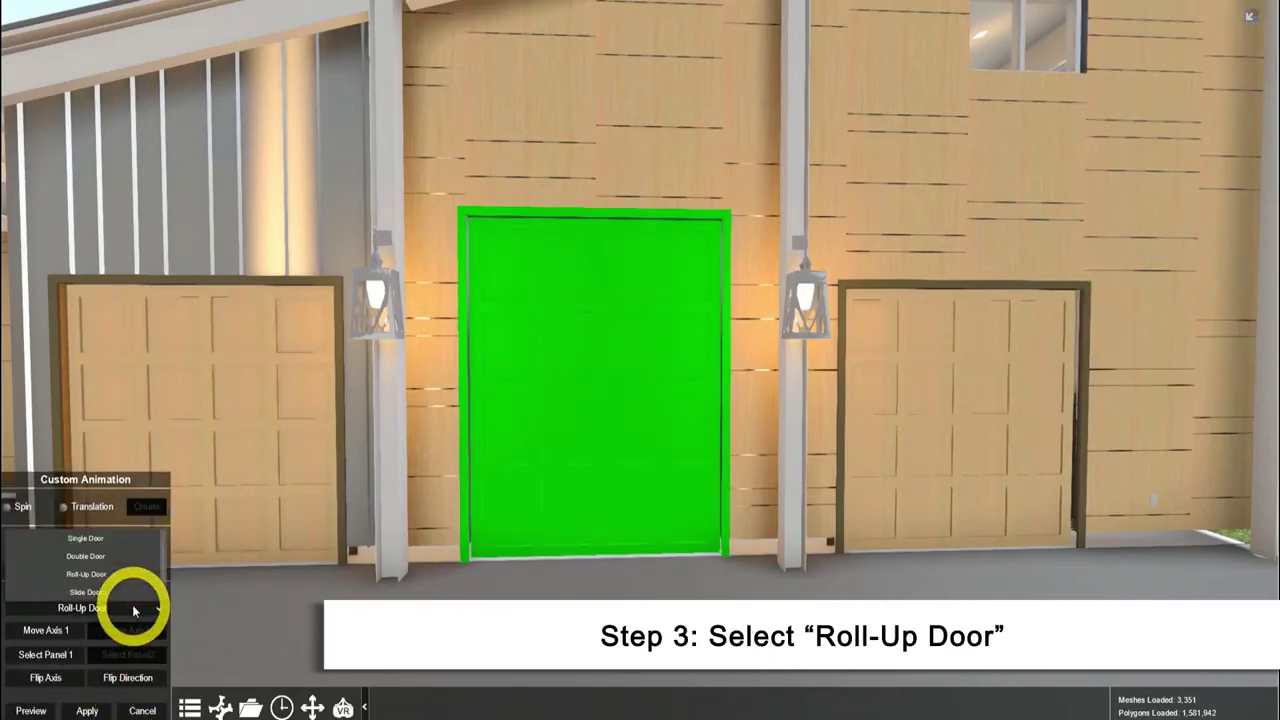
left_click(100, 577)
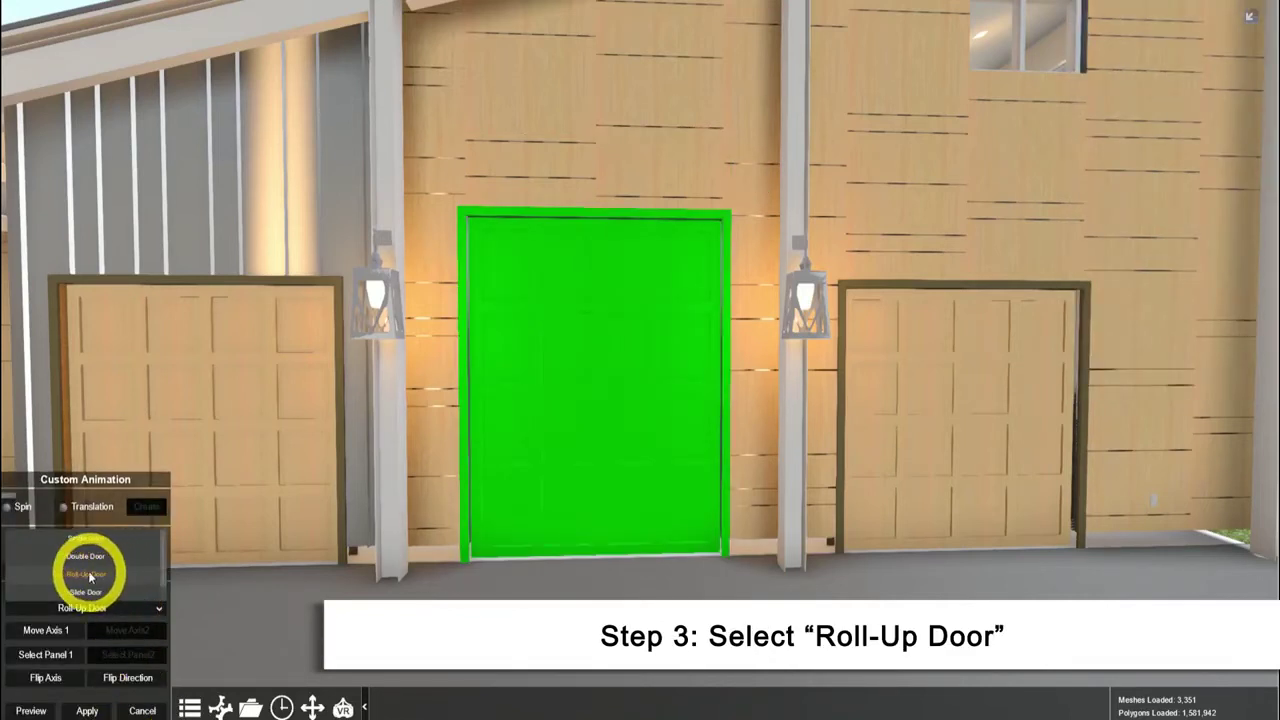
Lower the roll-up door's axis to the door's top edge
left_click(52, 632)
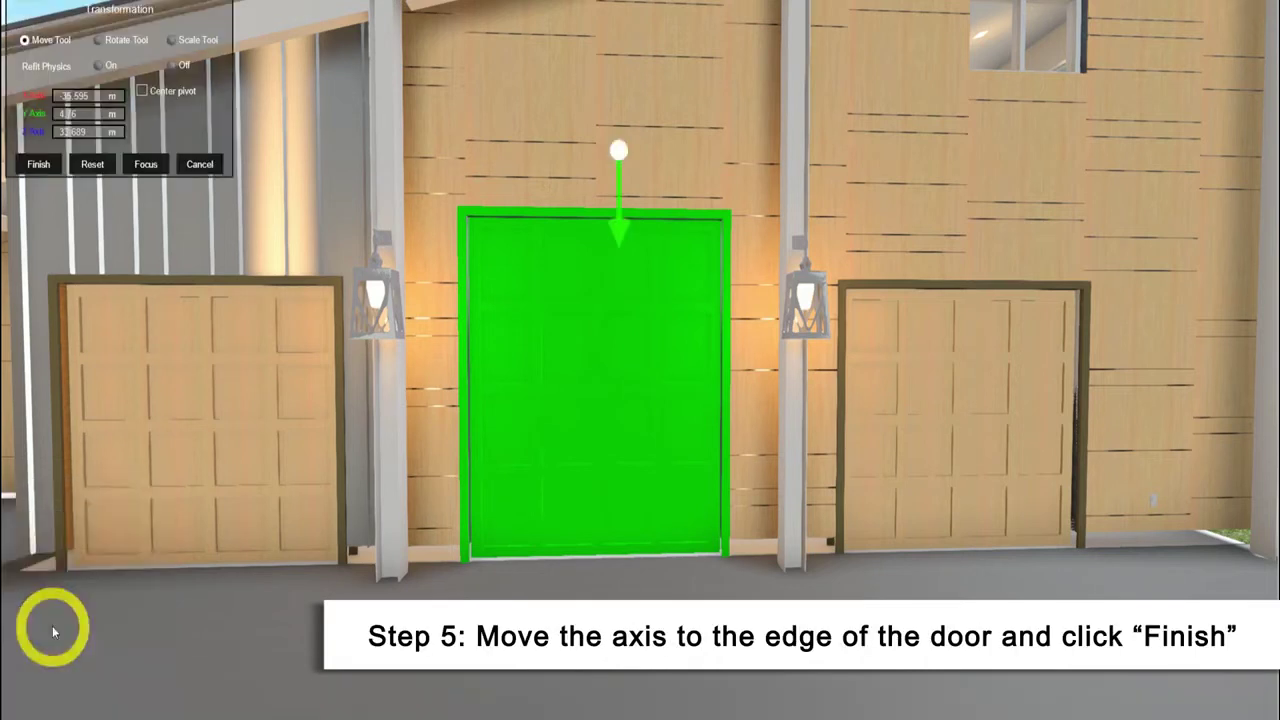
left_click_drag(620, 249, 617, 292)
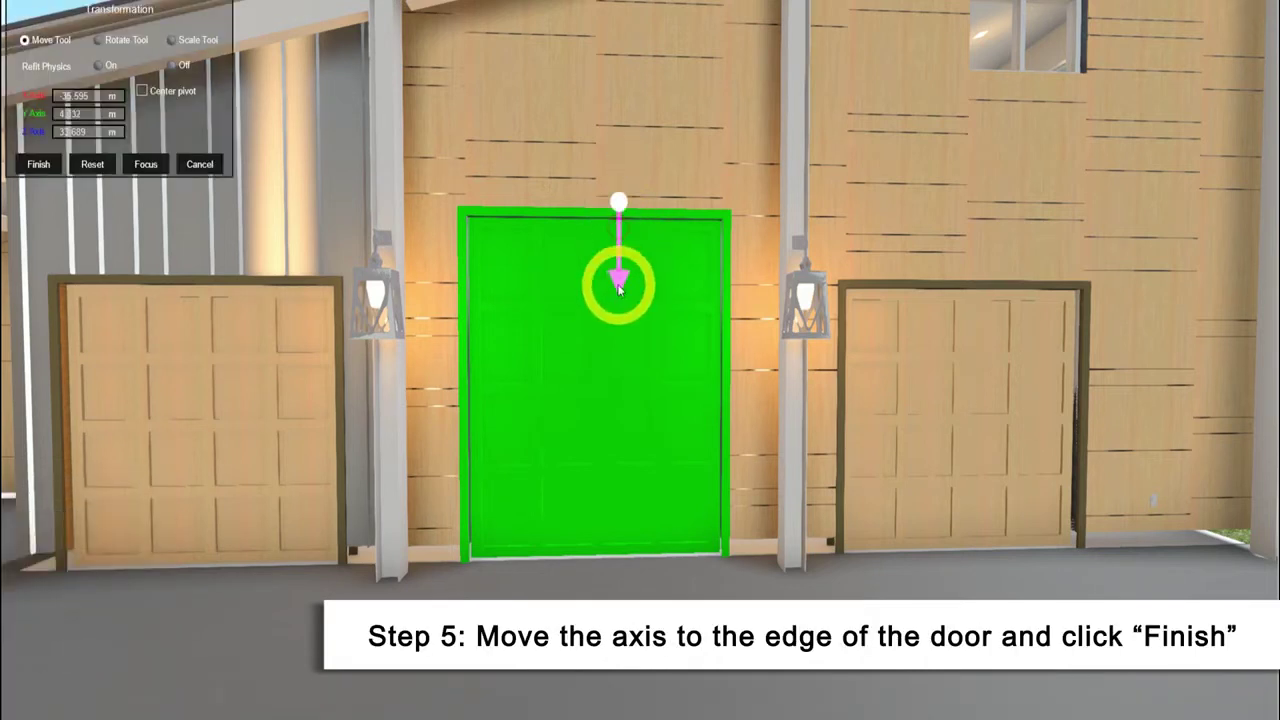
left_click(30, 166)
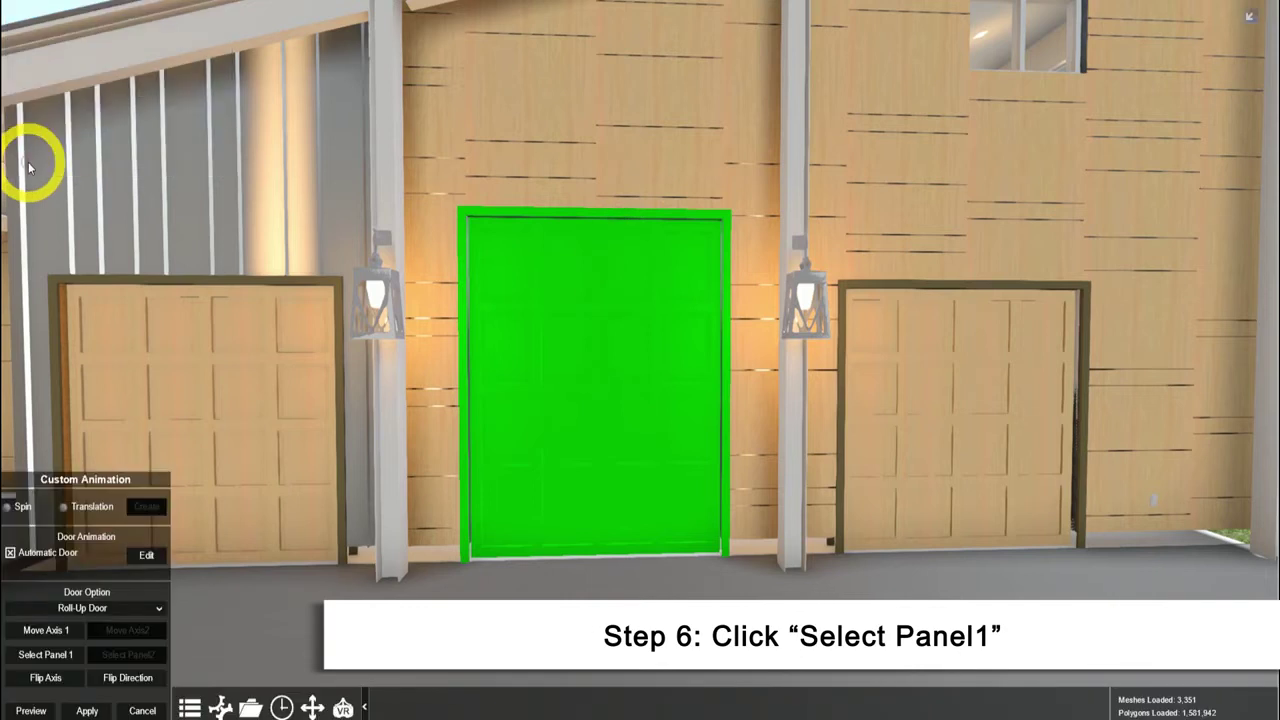
Lower and widen the roll-up panel region to 2.433 by 3.677 m over the middle door
left_click(48, 654)
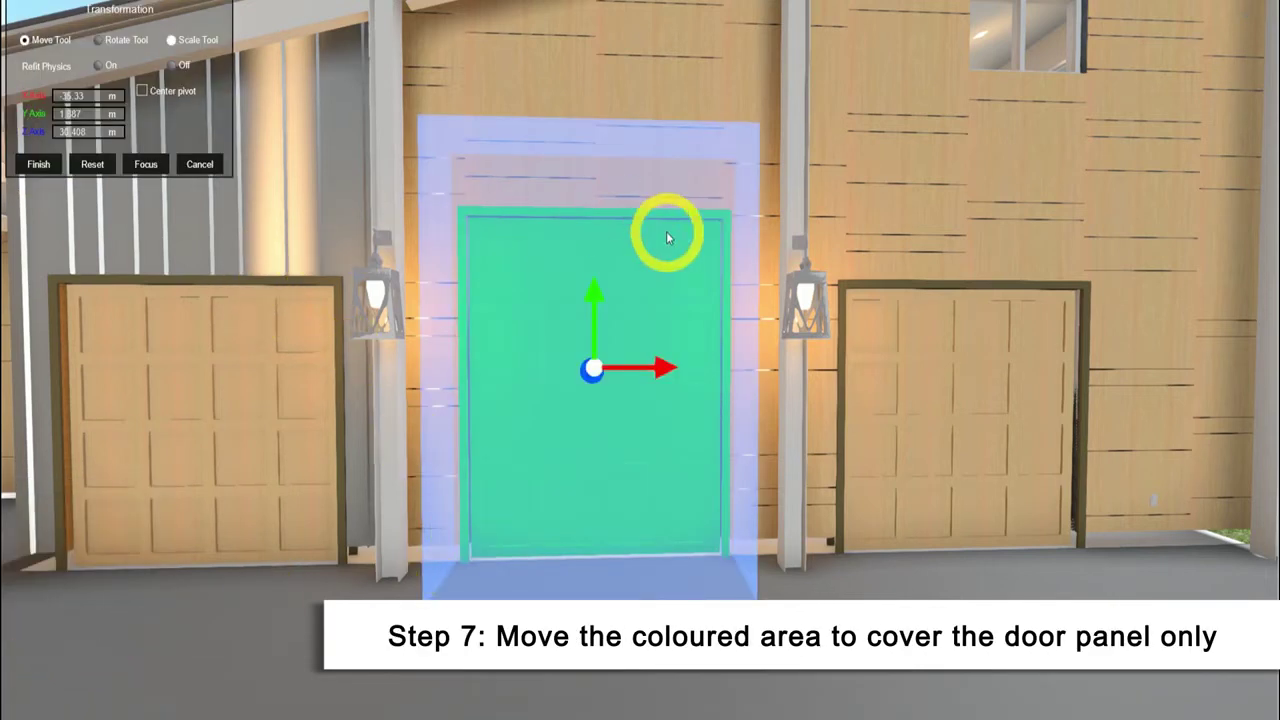
mouse_move(598, 297)
left_mouse_down()
mouse_move(590, 388)
mouse_move(588, 358)
left_mouse_up()
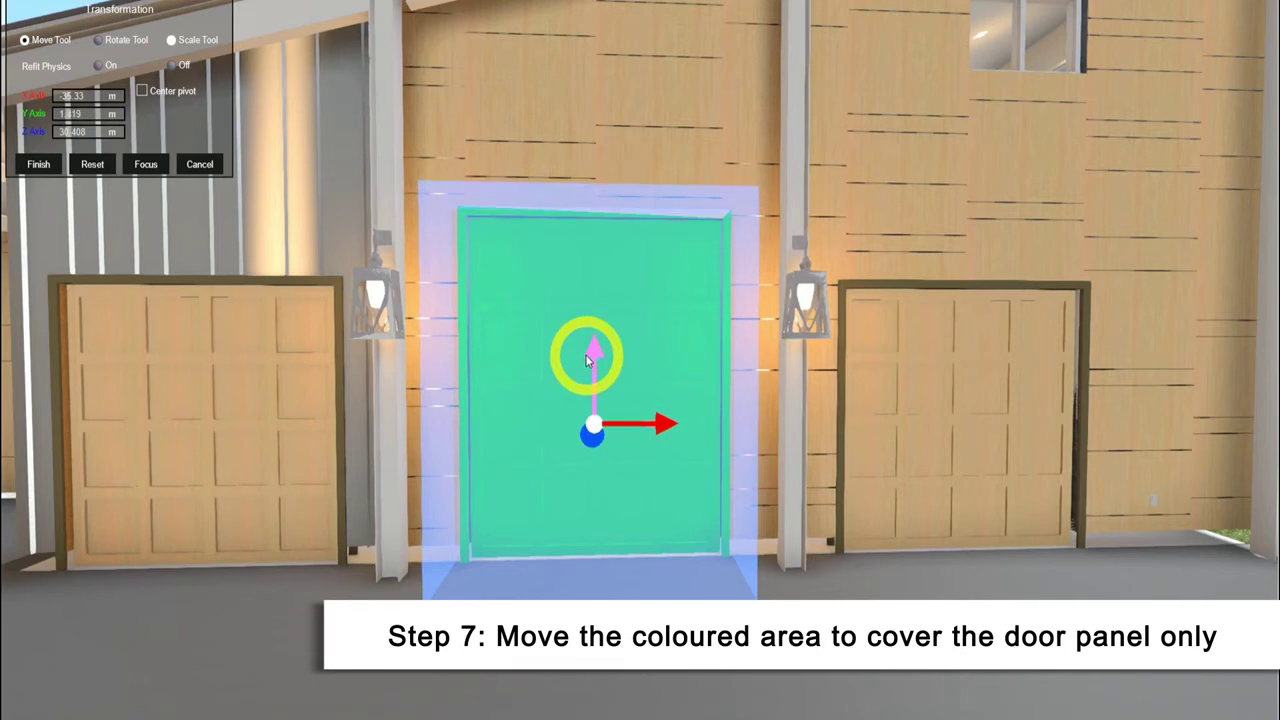
left_click_drag(588, 360, 588, 370)
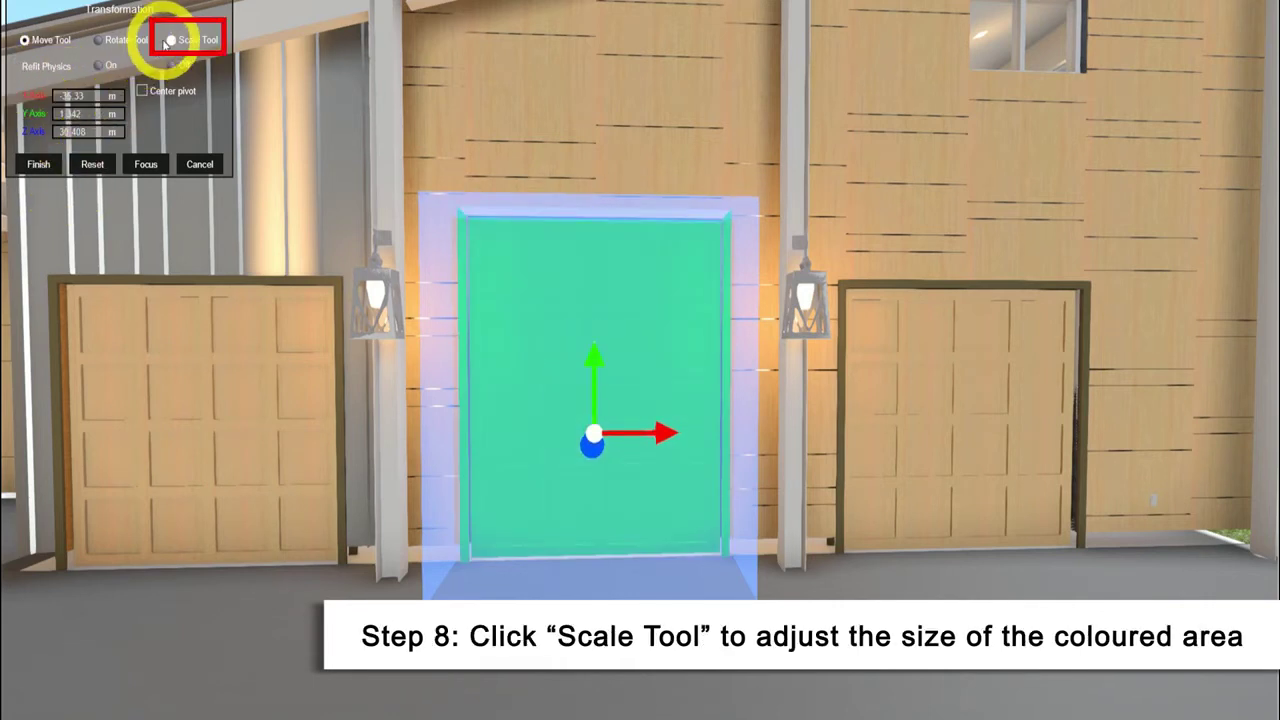
mouse_move(671, 431)
left_mouse_down()
mouse_move(641, 434)
mouse_move(868, 421)
mouse_move(809, 416)
left_mouse_up()
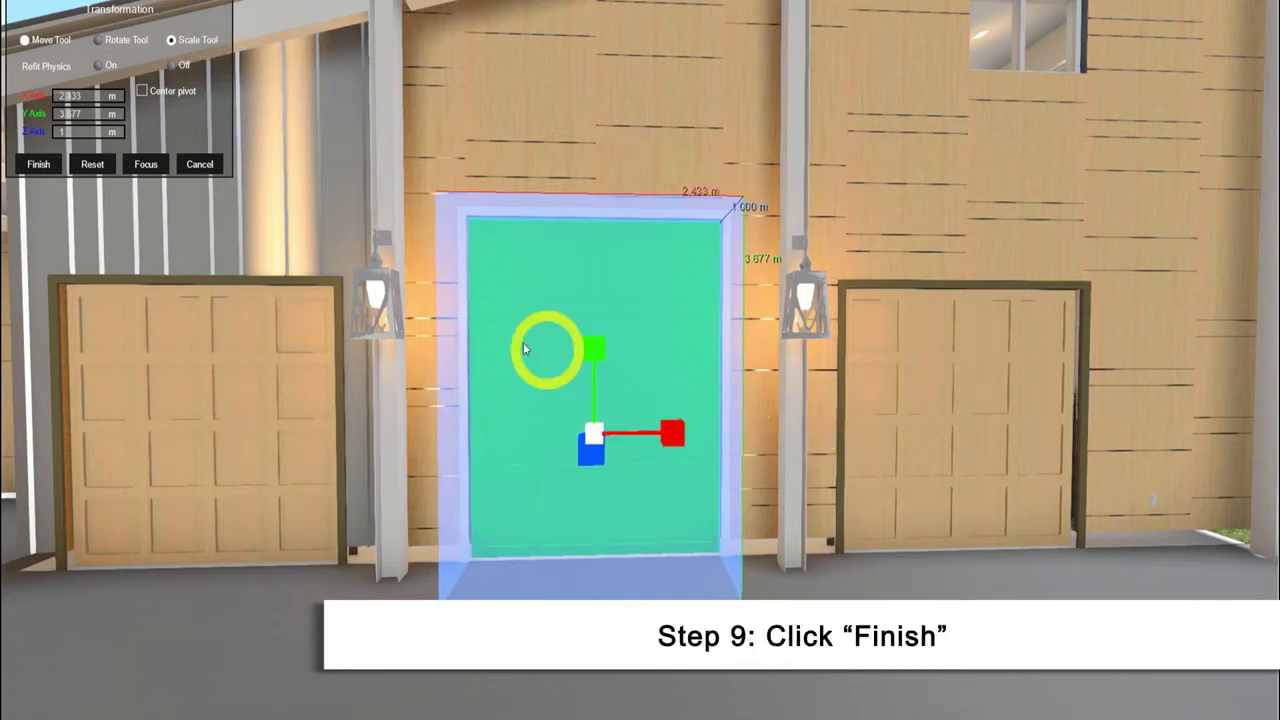
left_click(38, 164)
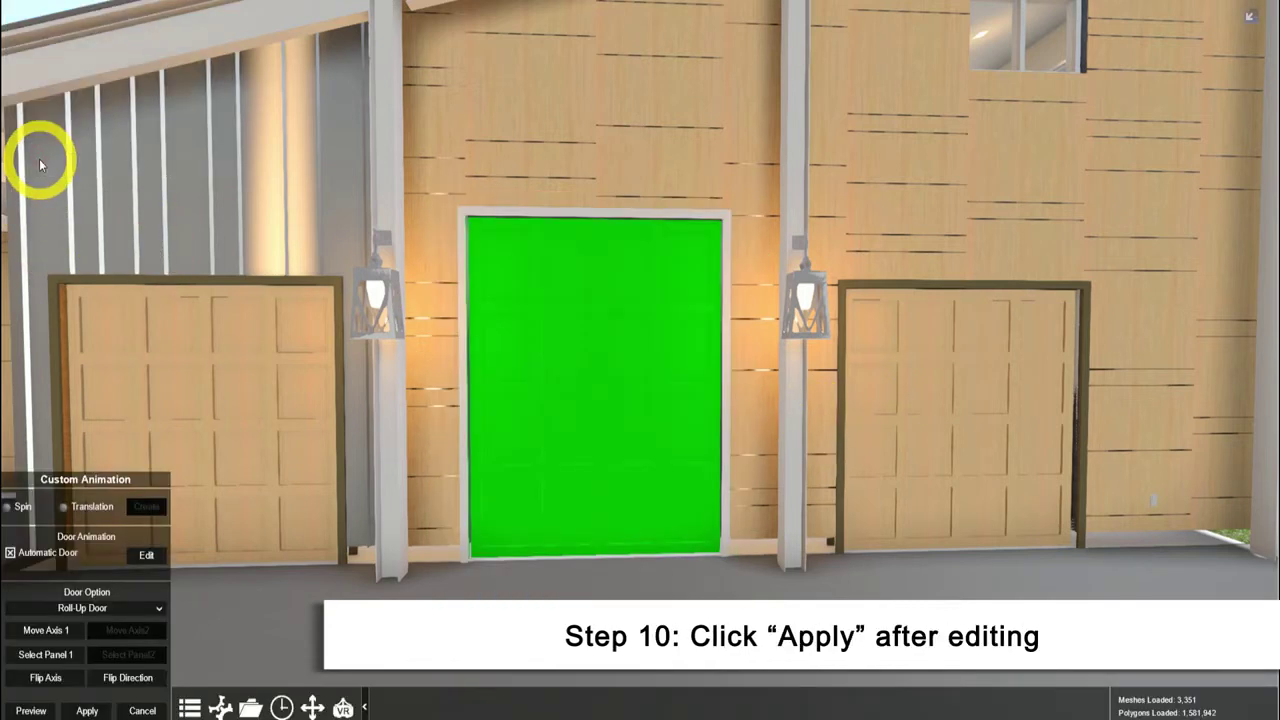
Apply the roll-up animation and test-open the middle wooden door
left_click(87, 710)
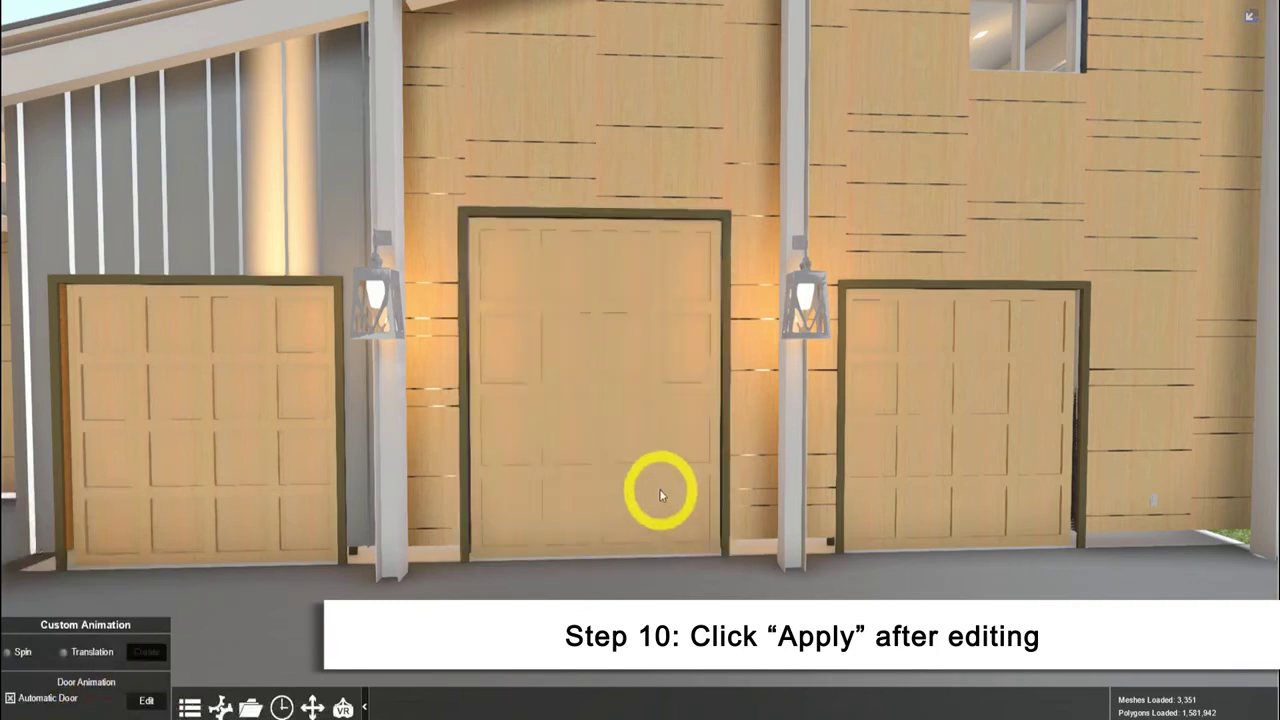
left_click(660, 495)
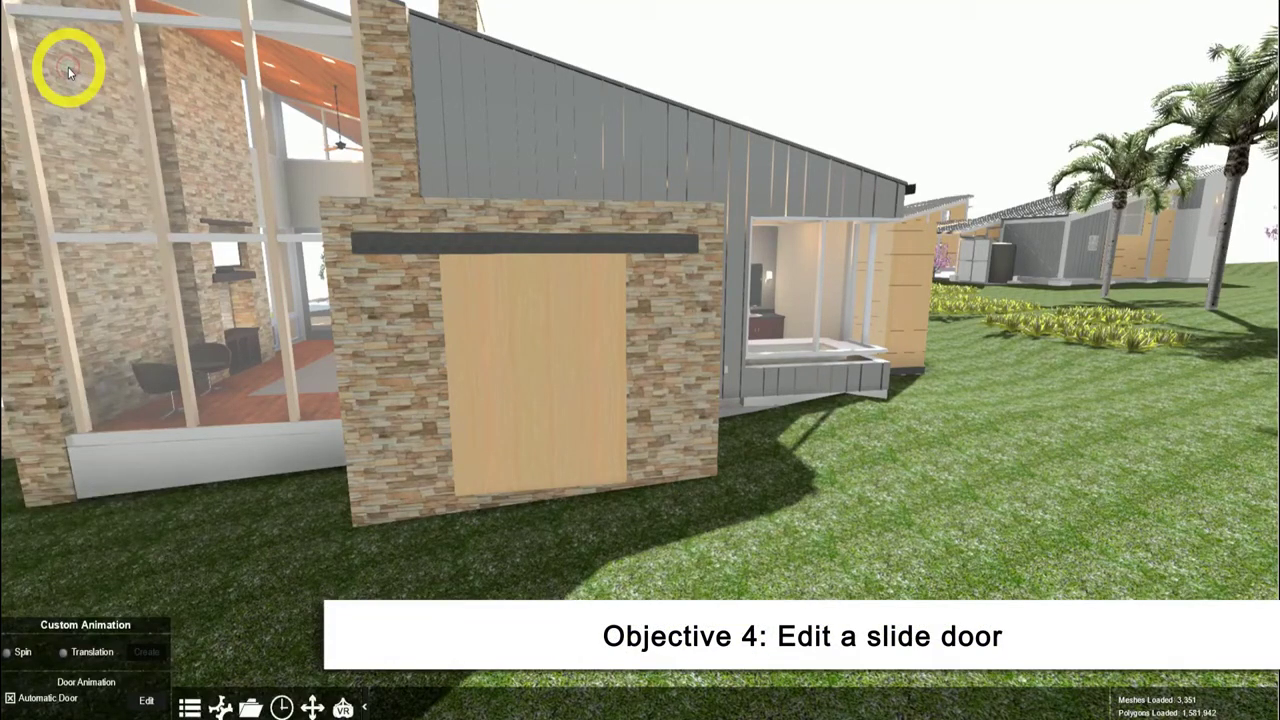
Edit the stone wall's wooden slide door and move its axis onto the door edge
left_click(533, 323)
left_click(146, 700)
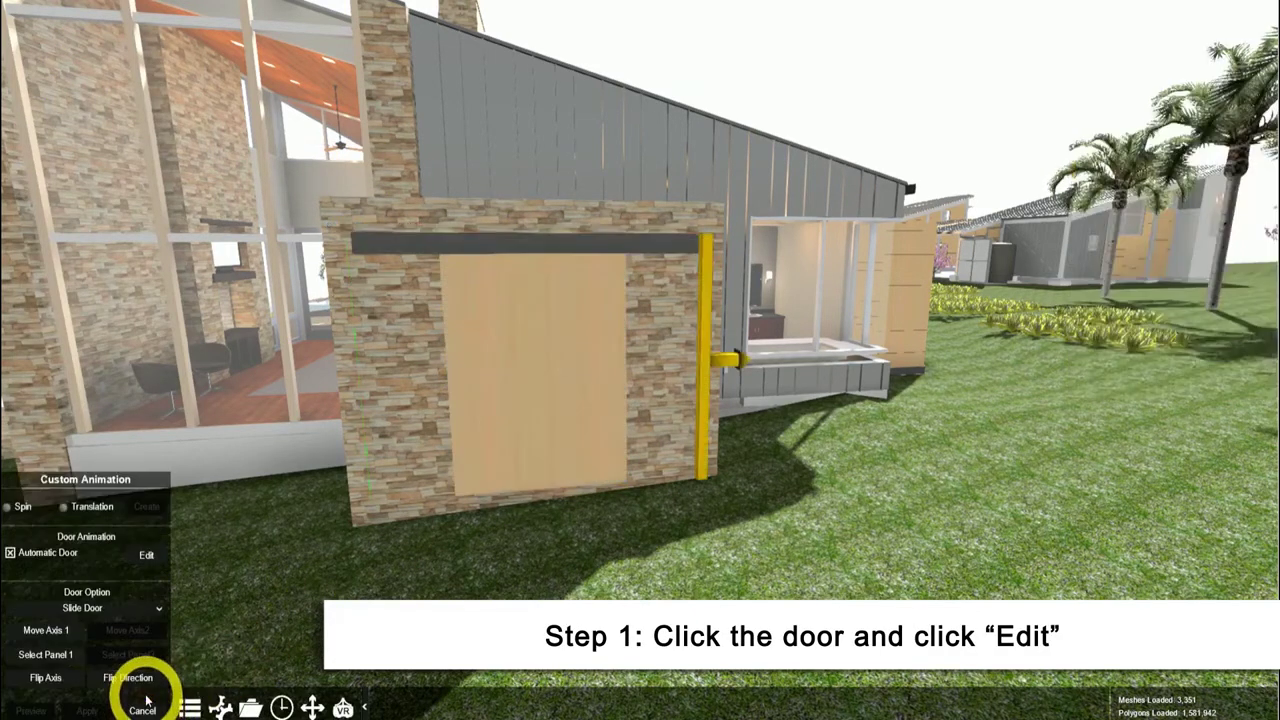
left_click(50, 630)
left_click_drag(628, 365, 551, 378)
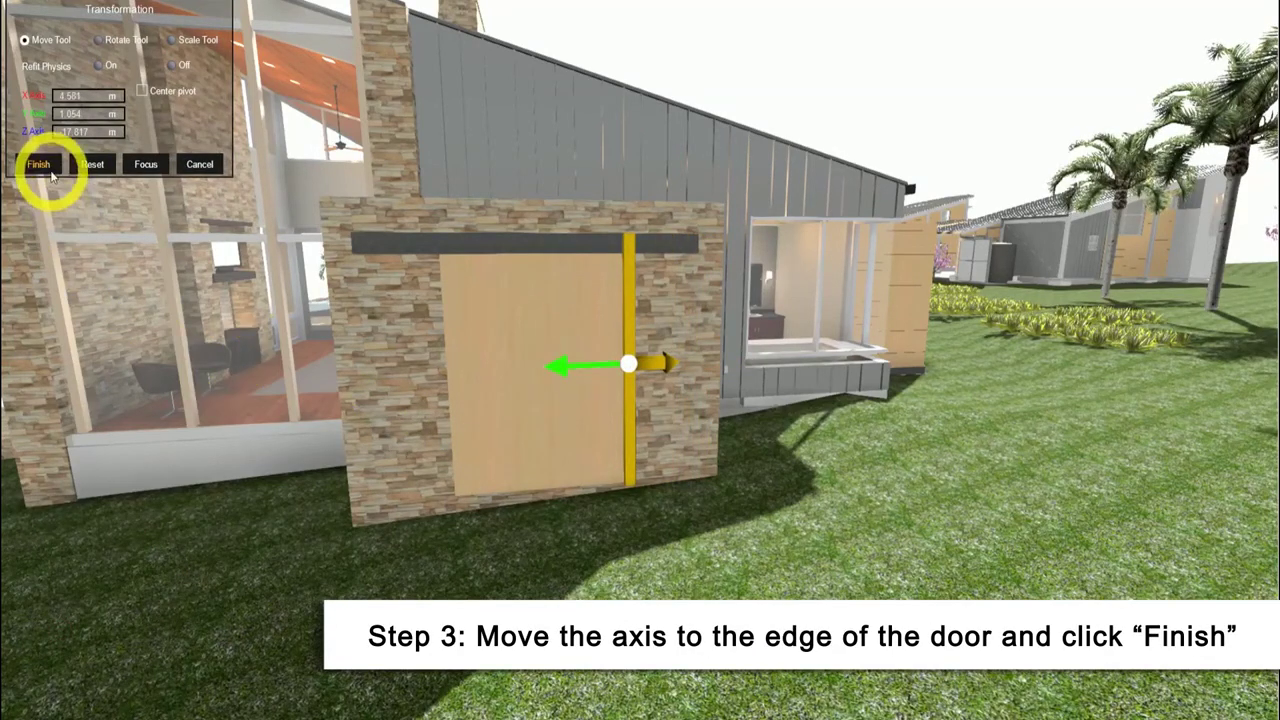
left_click(40, 165)
Lower the sliding panel region, shrink its height to 2.450 m, and preview the slide
left_click(48, 653)
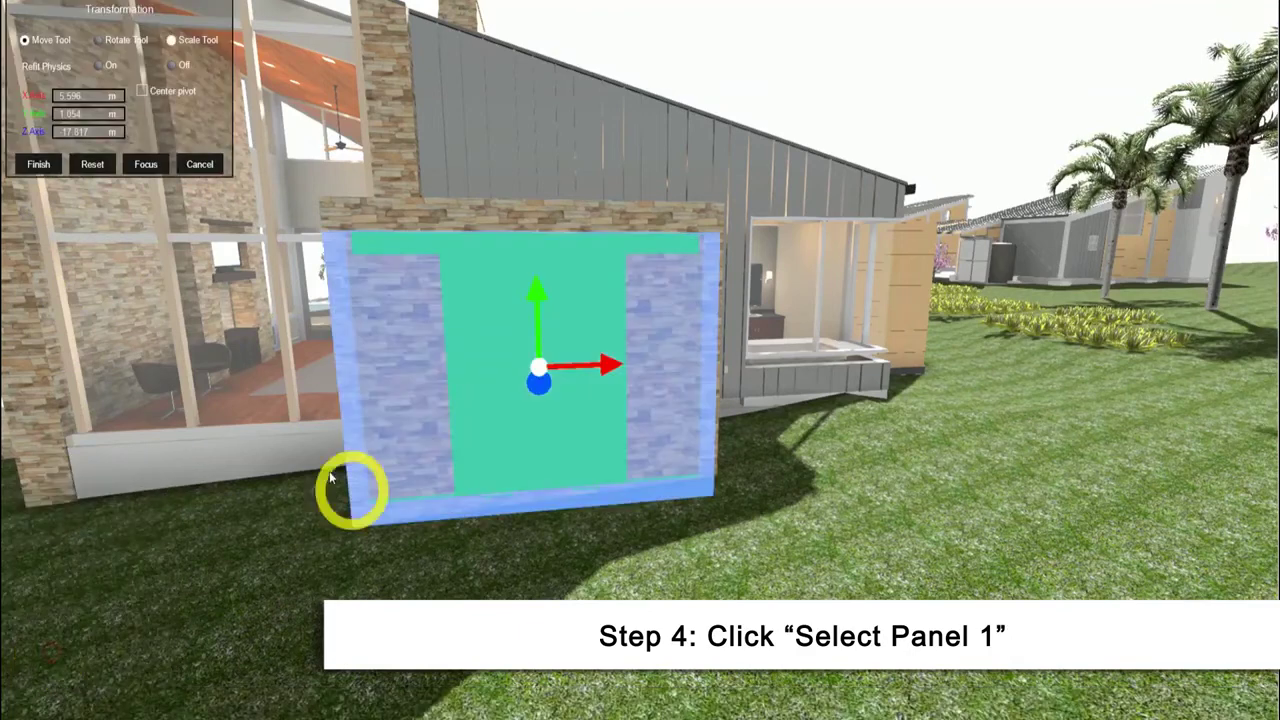
left_click_drag(533, 295, 538, 320)
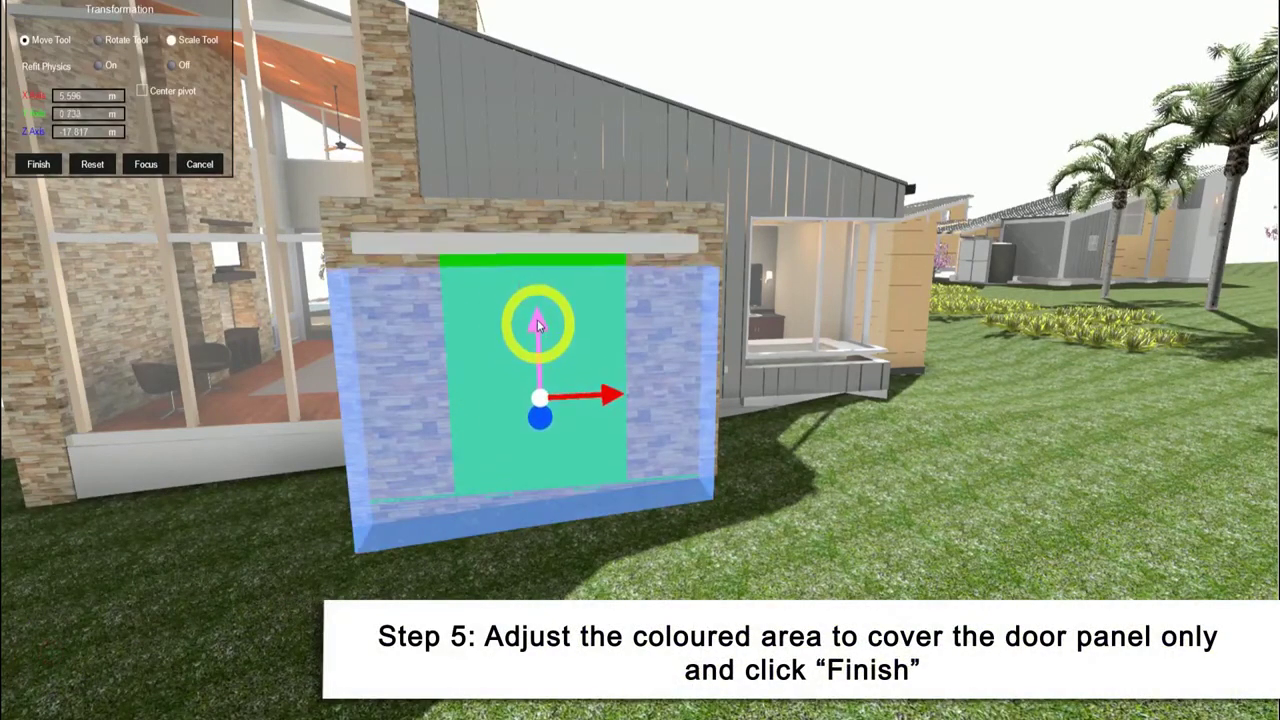
left_click(171, 40)
left_click(543, 209)
left_click(555, 418)
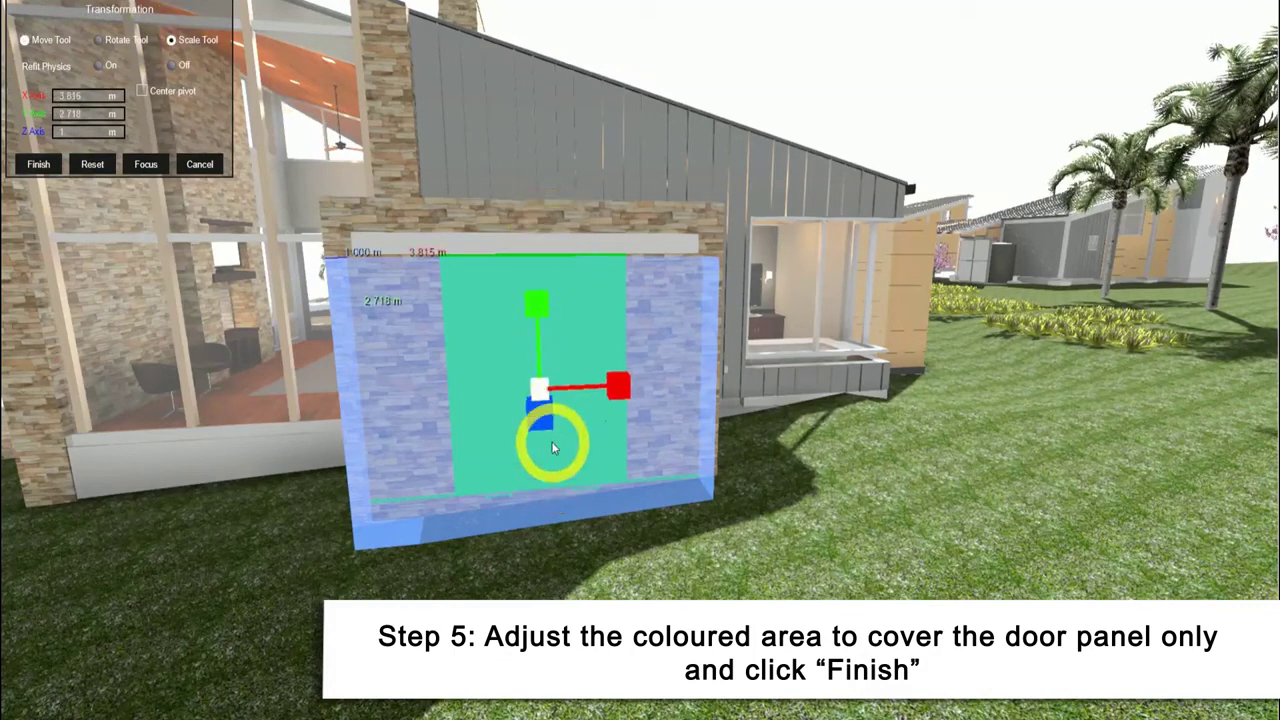
left_click_drag(535, 307, 506, 491)
left_click(38, 164)
left_click(35, 710)
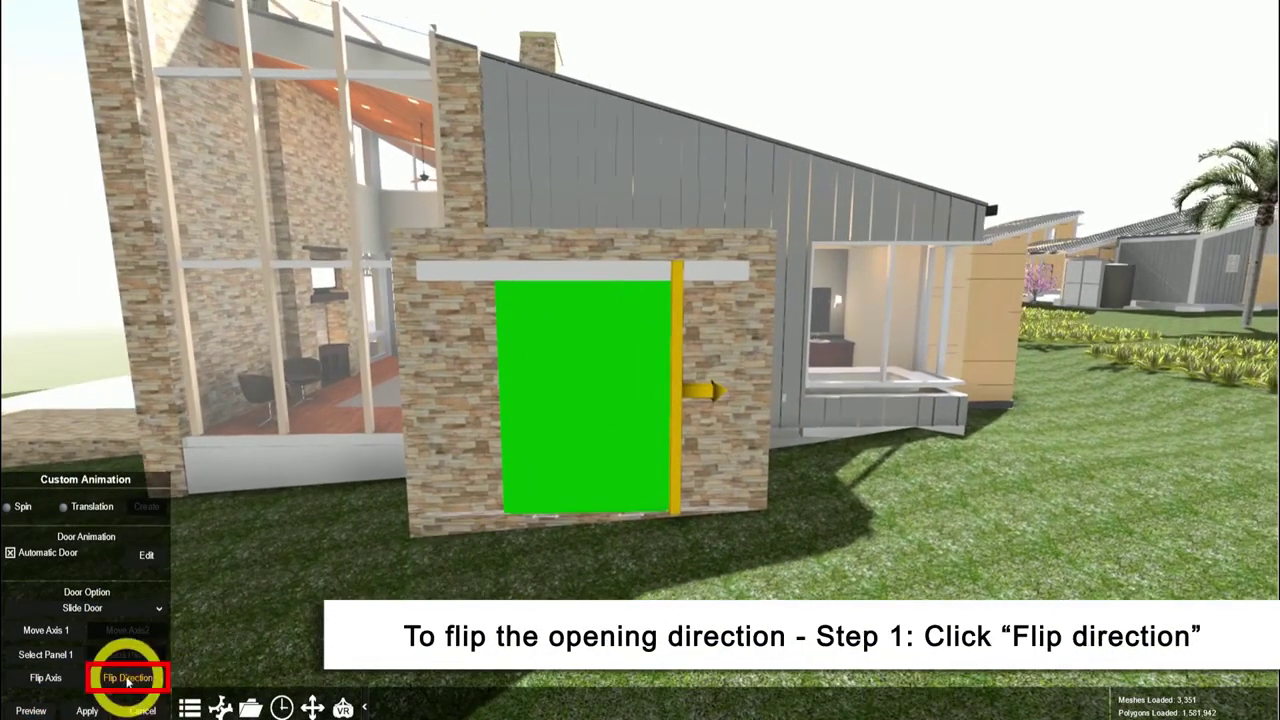
Flip the slide door's direction, move its axis to the left edge, apply, and test-open it
left_click(128, 680)
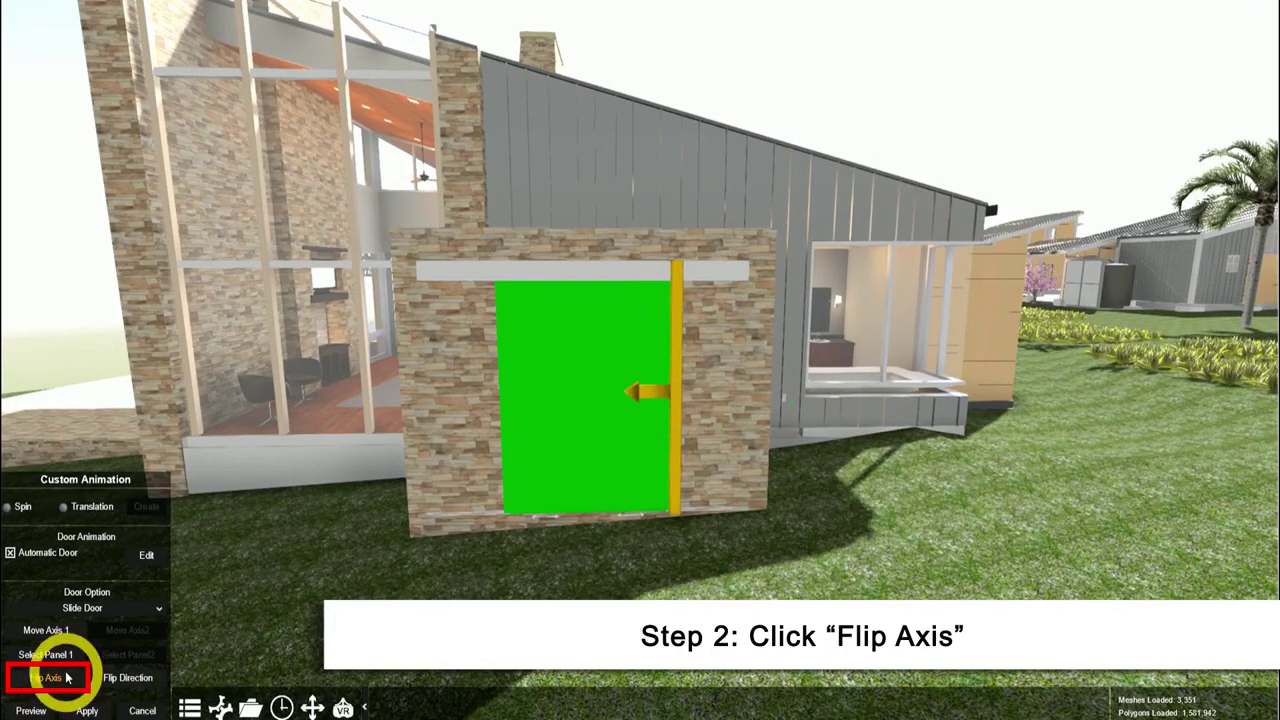
left_click(45, 630)
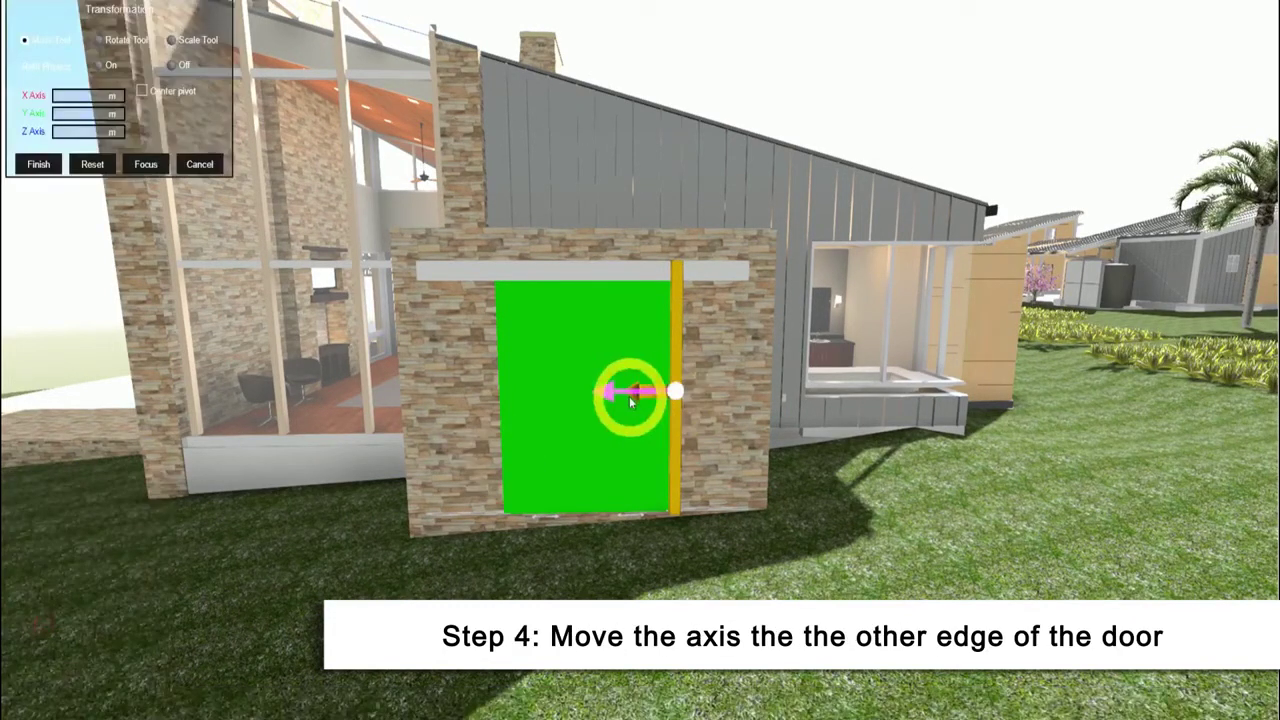
left_click_drag(613, 398, 436, 423)
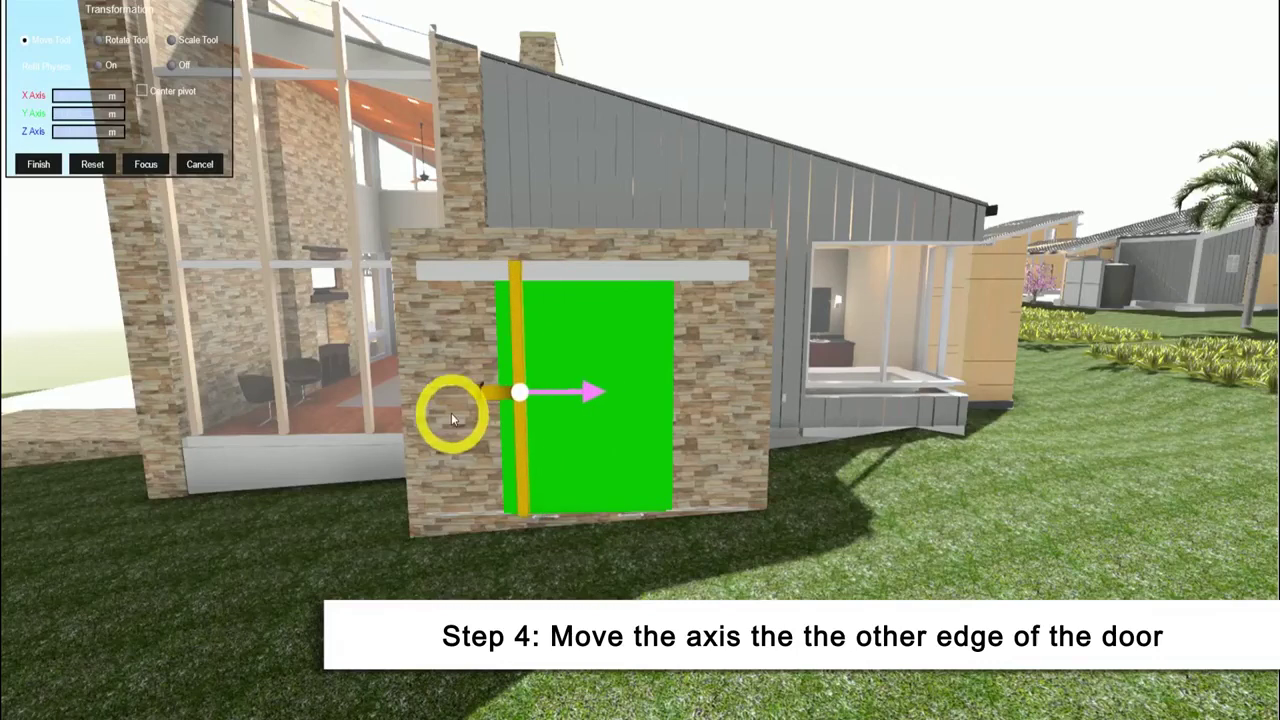
left_click(40, 166)
left_click(87, 710)
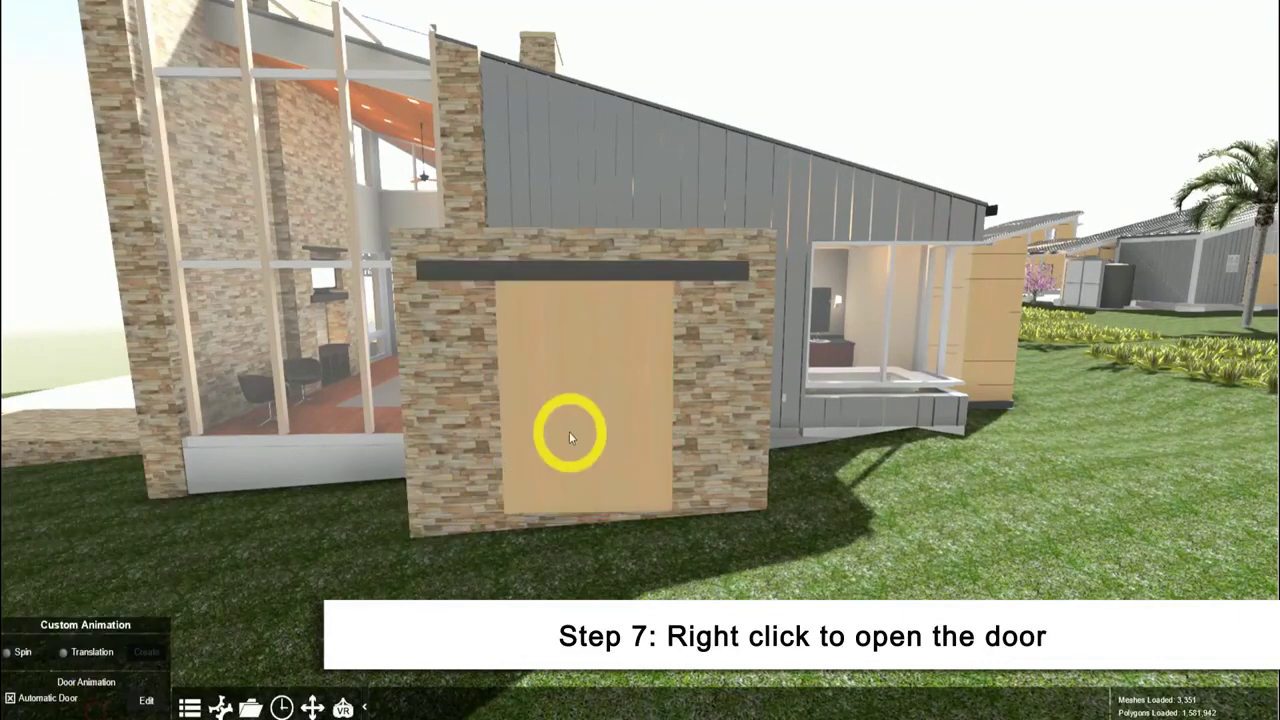
right_click(597, 418)
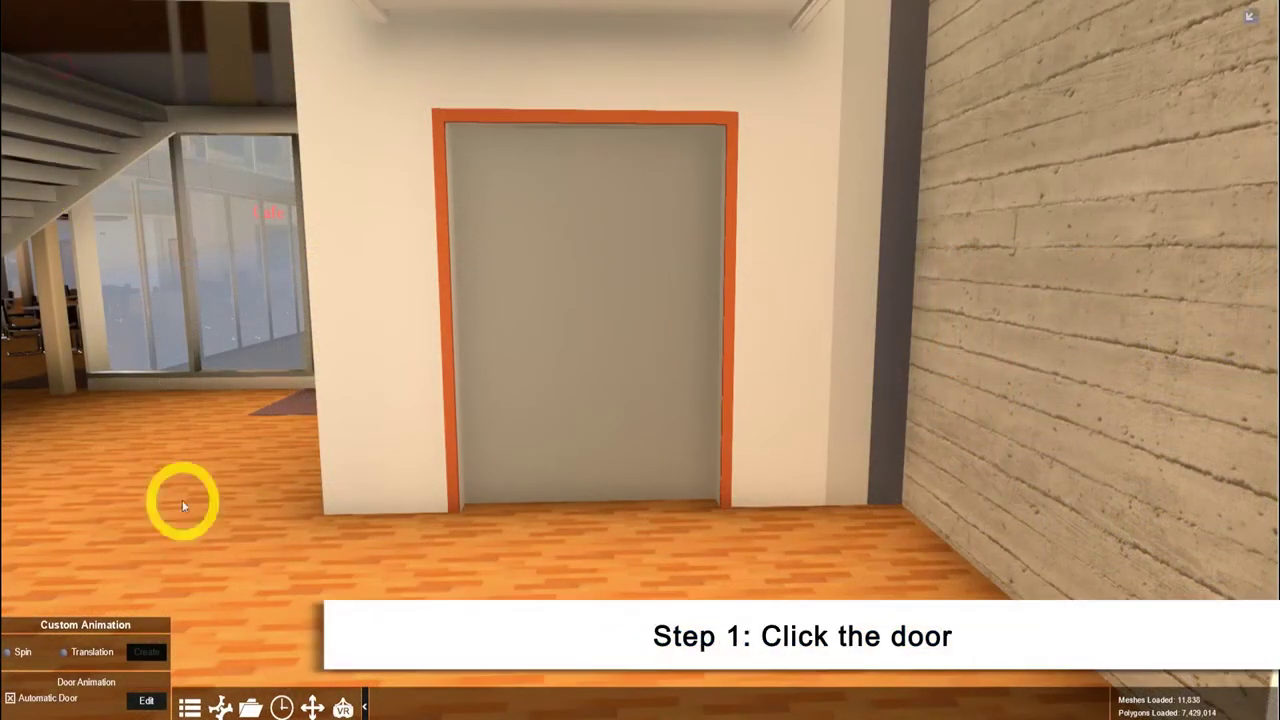
Make the grey office door a Double Slide Door and place its first axis at an outer edge
left_click(528, 386)
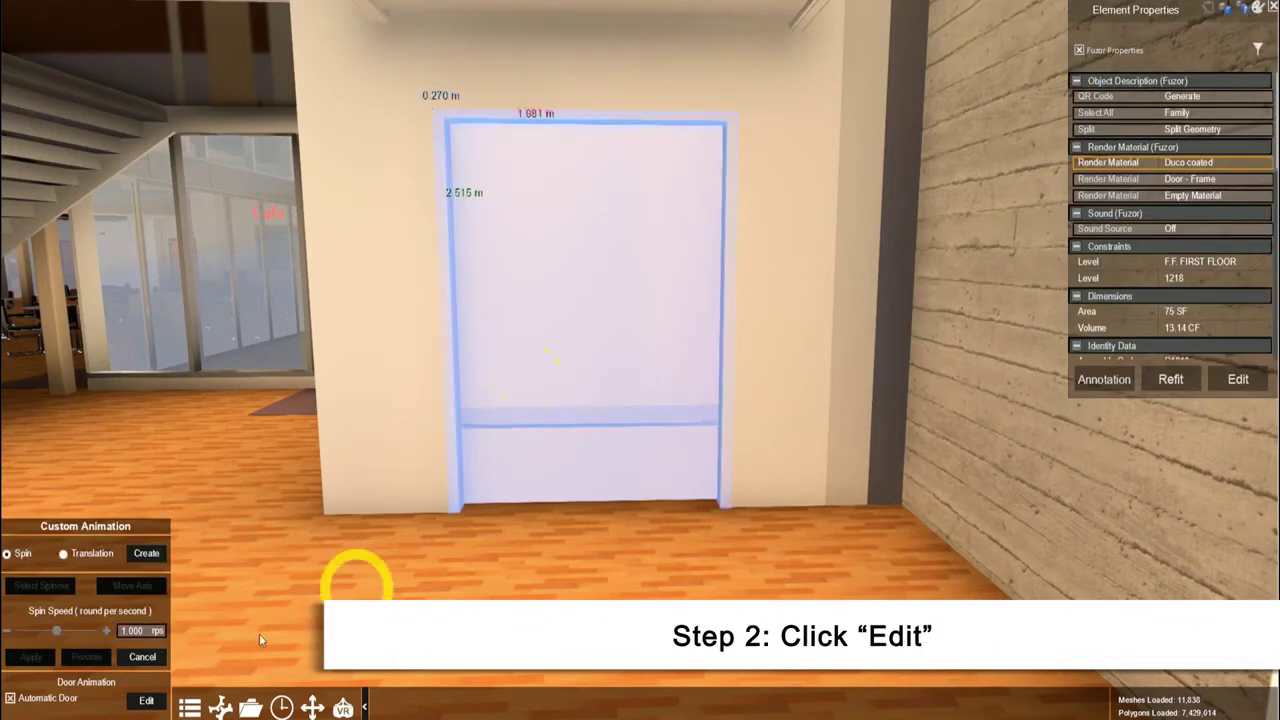
left_click(145, 703)
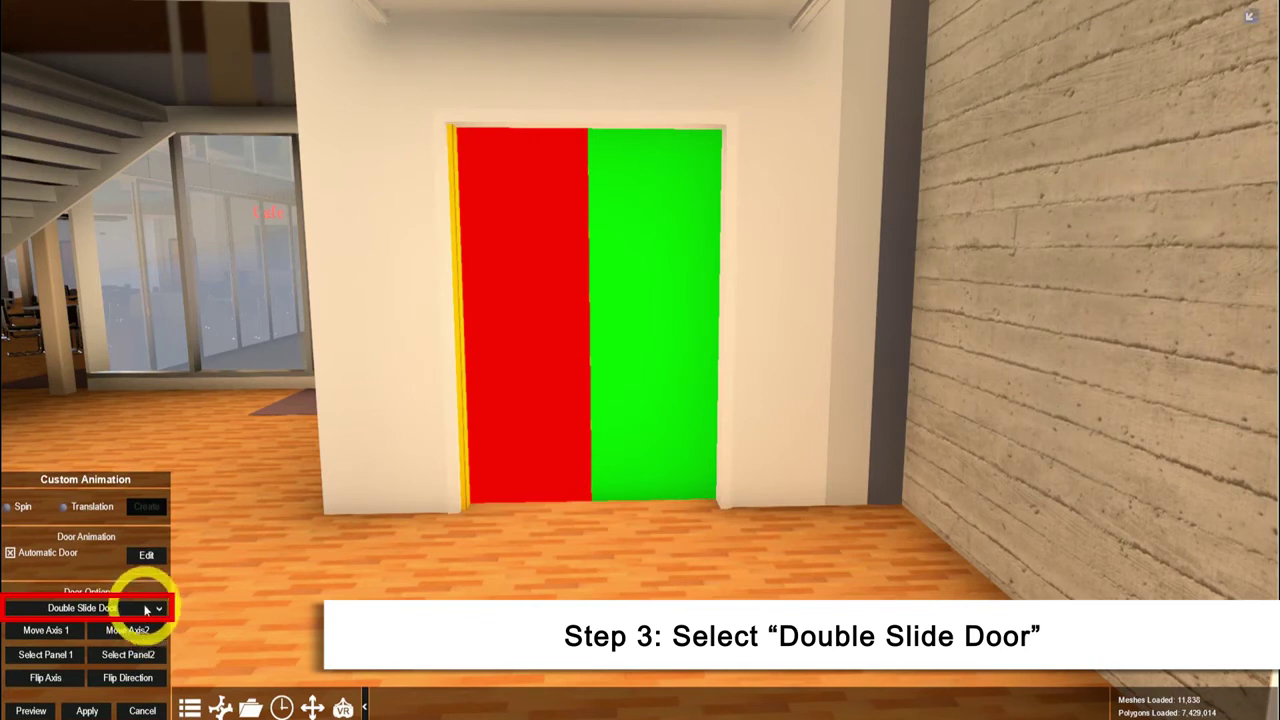
left_click(46, 630)
left_click_drag(664, 318, 636, 340)
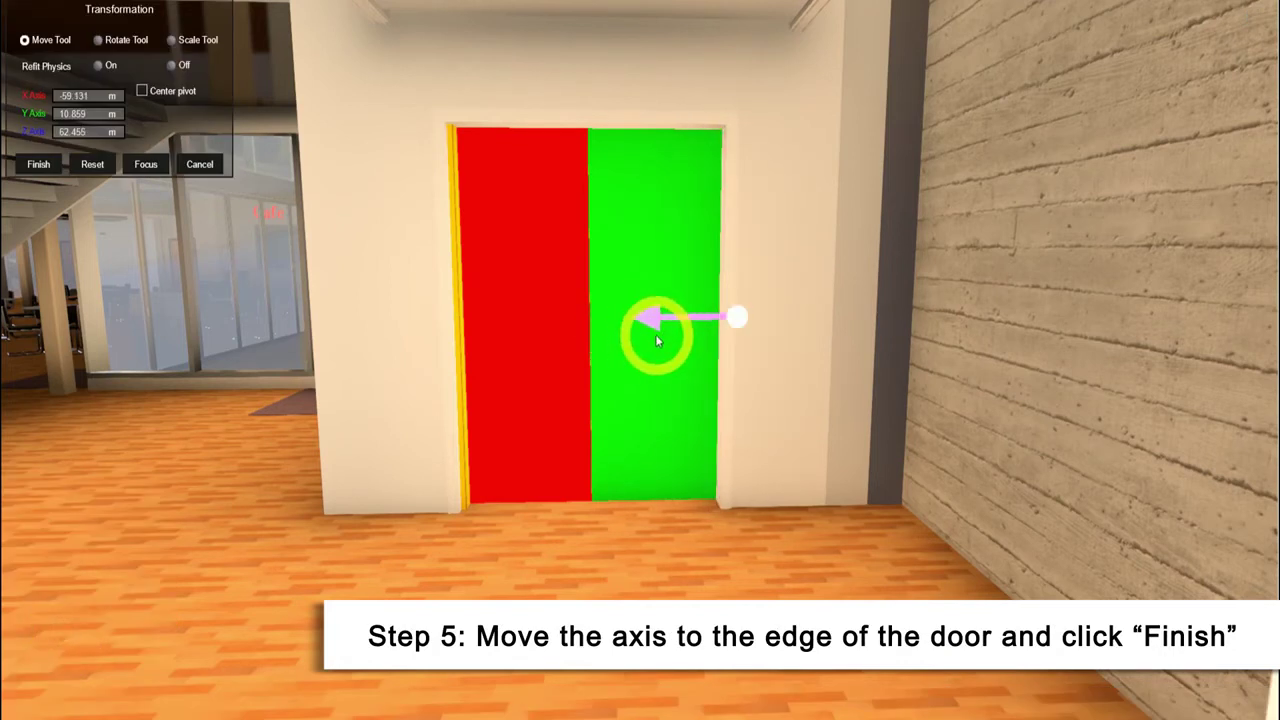
left_click(48, 163)
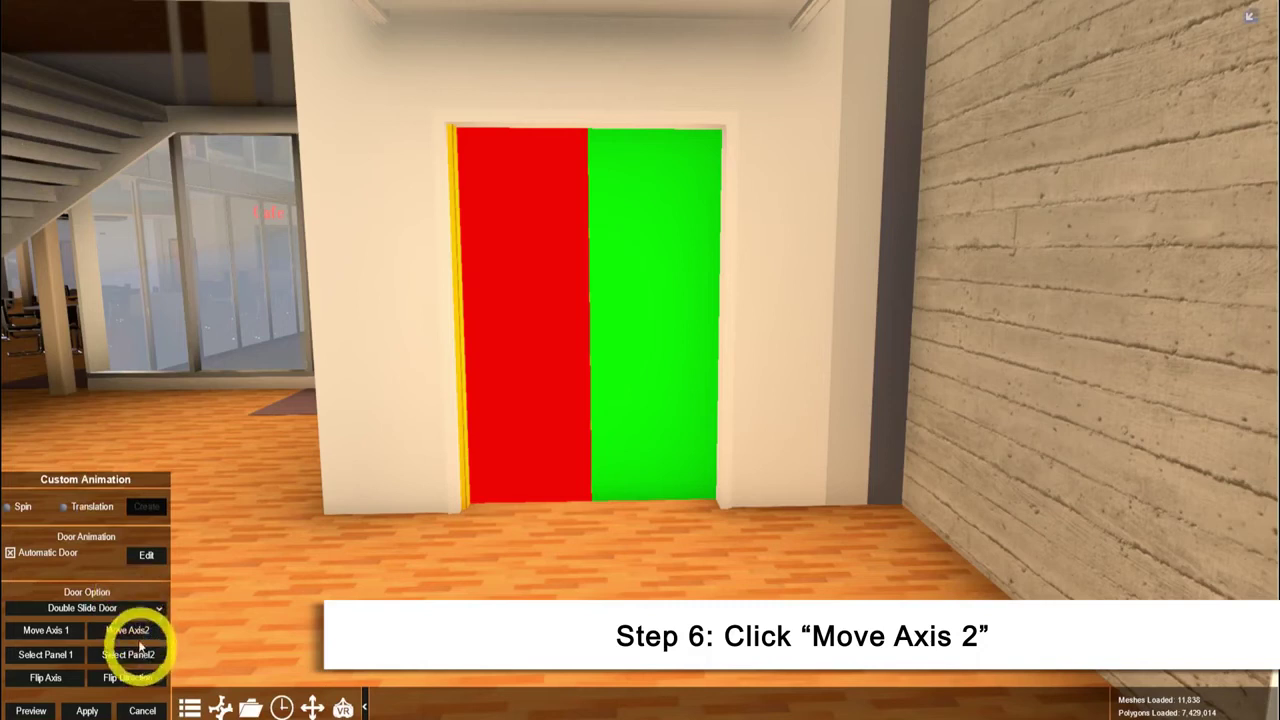
Place the second leaf's axis at the door's other outer edge
left_click(145, 631)
left_click_drag(539, 317, 553, 325)
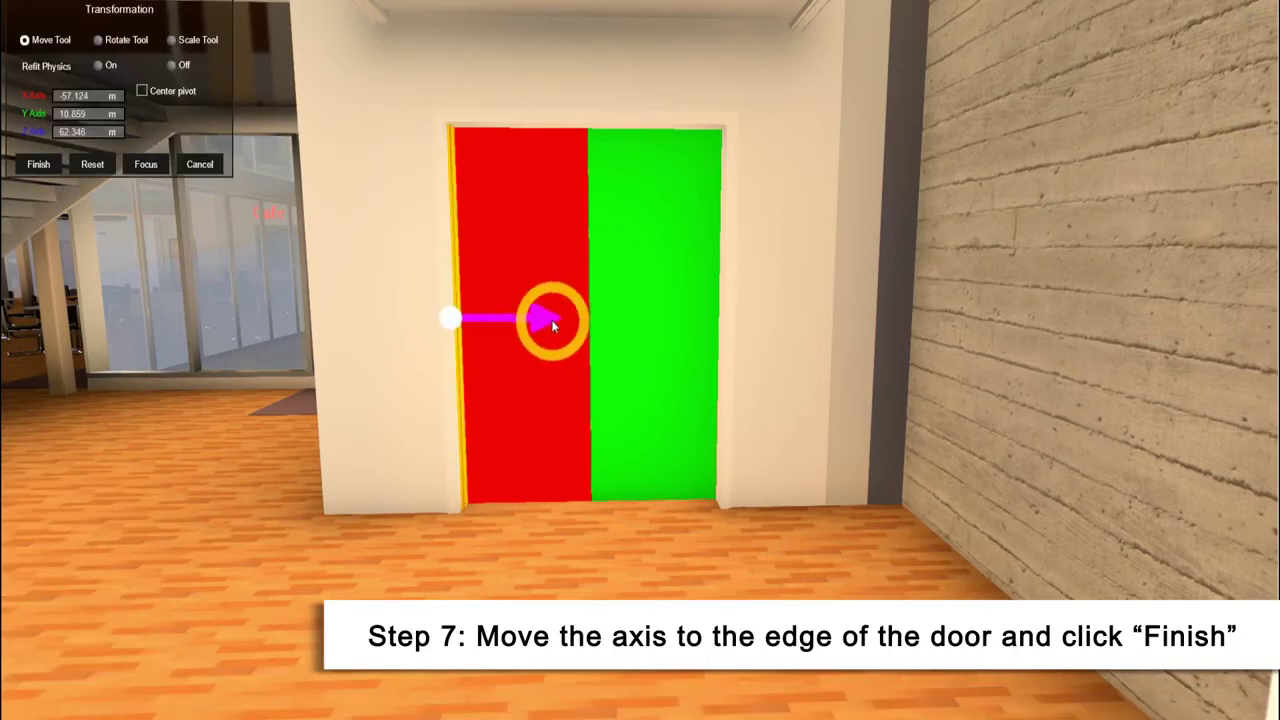
left_click(48, 168)
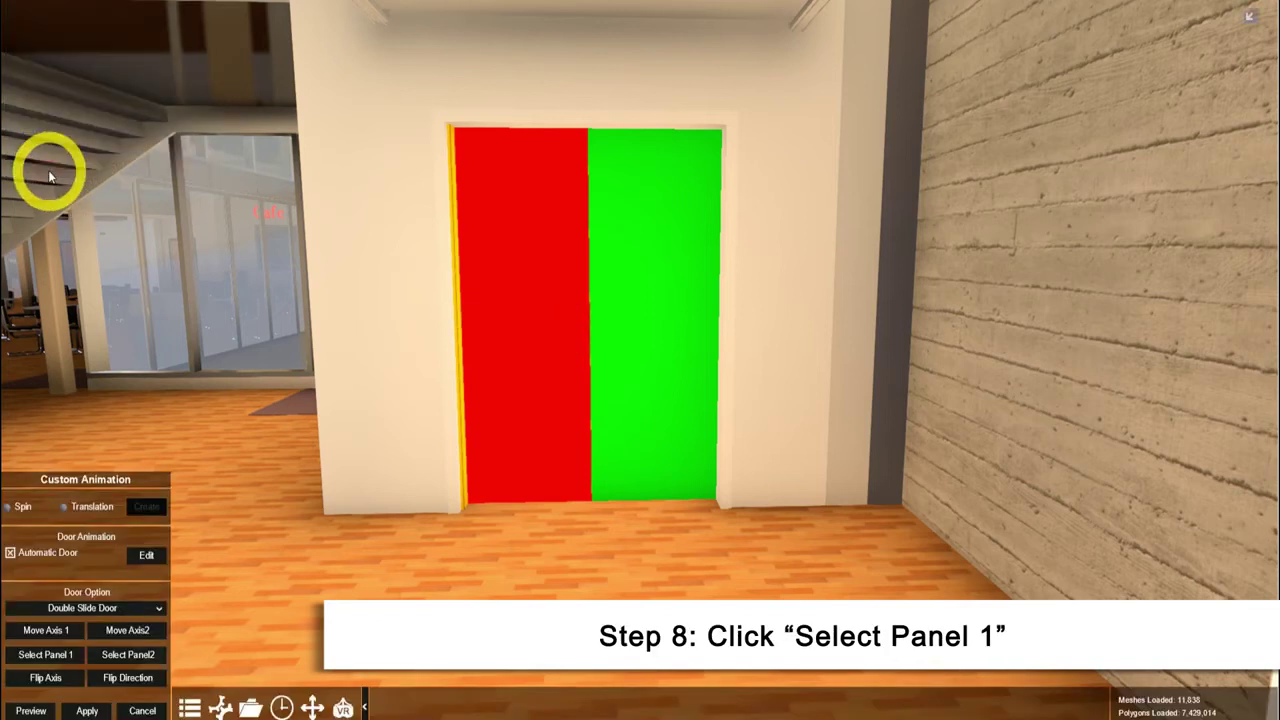
Fit Panel 1's region over one leaf at 0.781 by 2.257 m and apply the animation
left_click(66, 655)
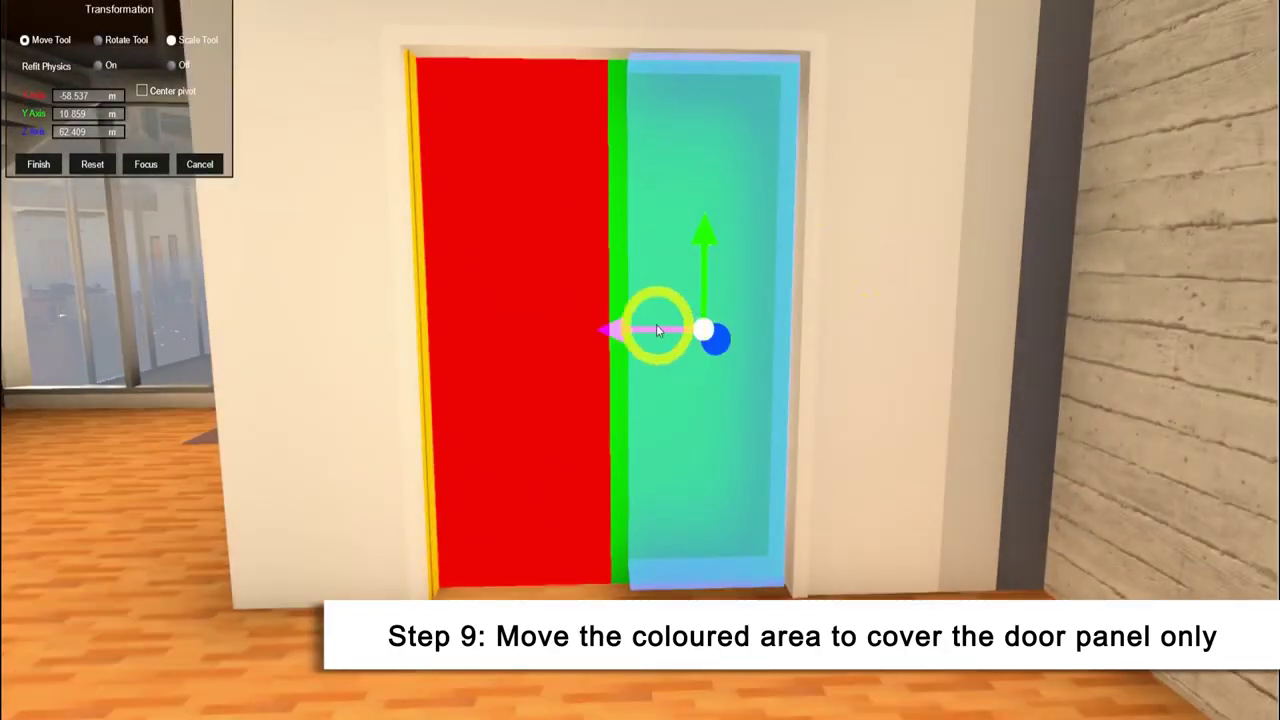
left_click_drag(657, 329, 528, 334)
left_click(172, 39)
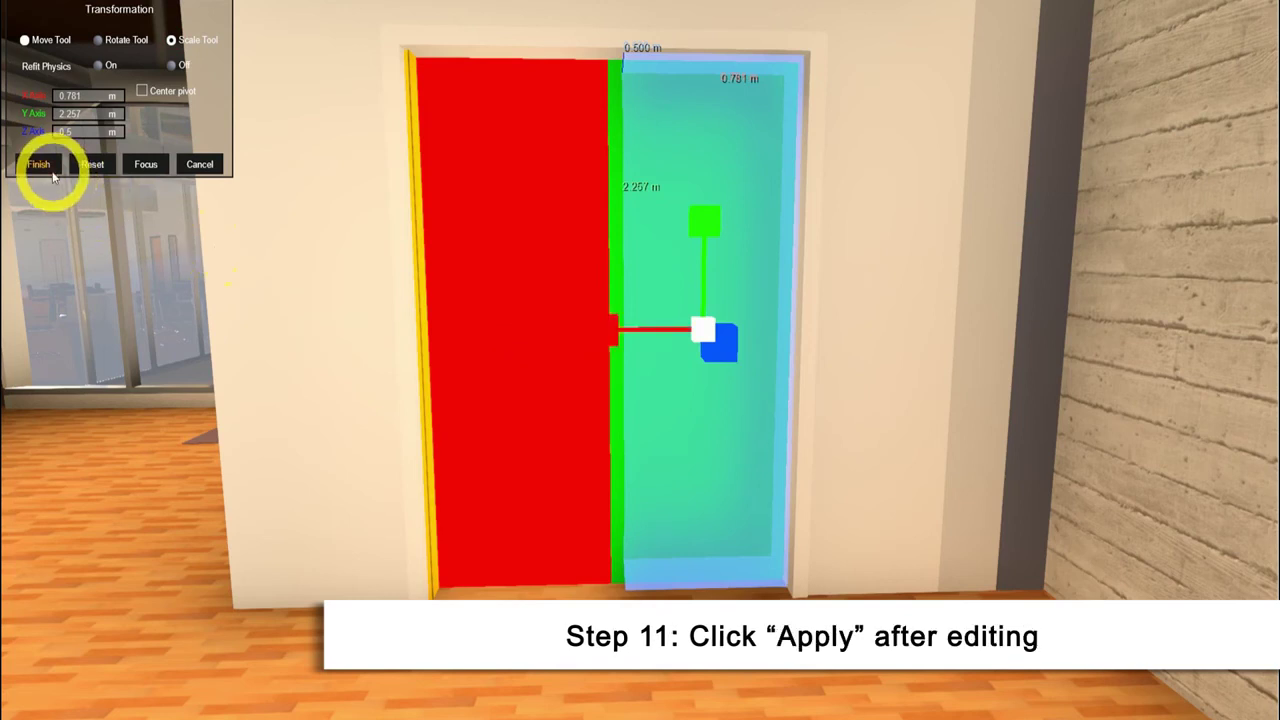
left_click(51, 168)
left_click(87, 710)
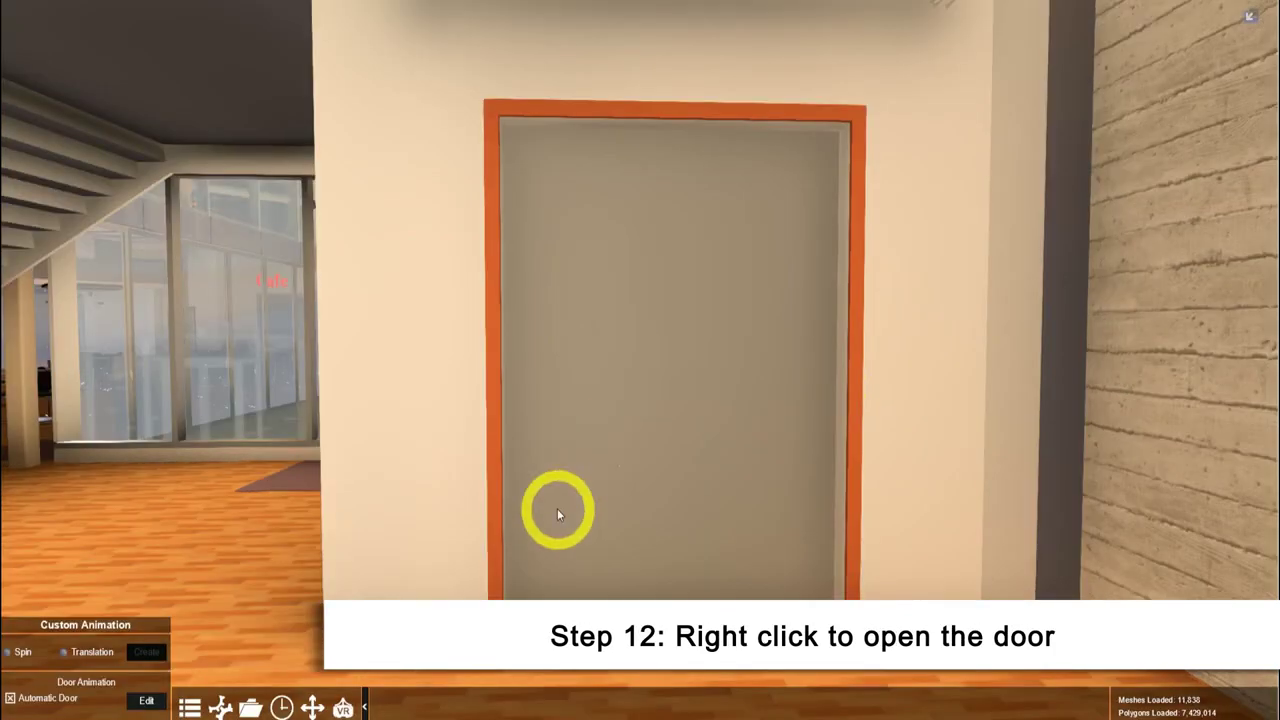
Test-open the grey double slide door so its two leaves slide apart
right_click(557, 510)
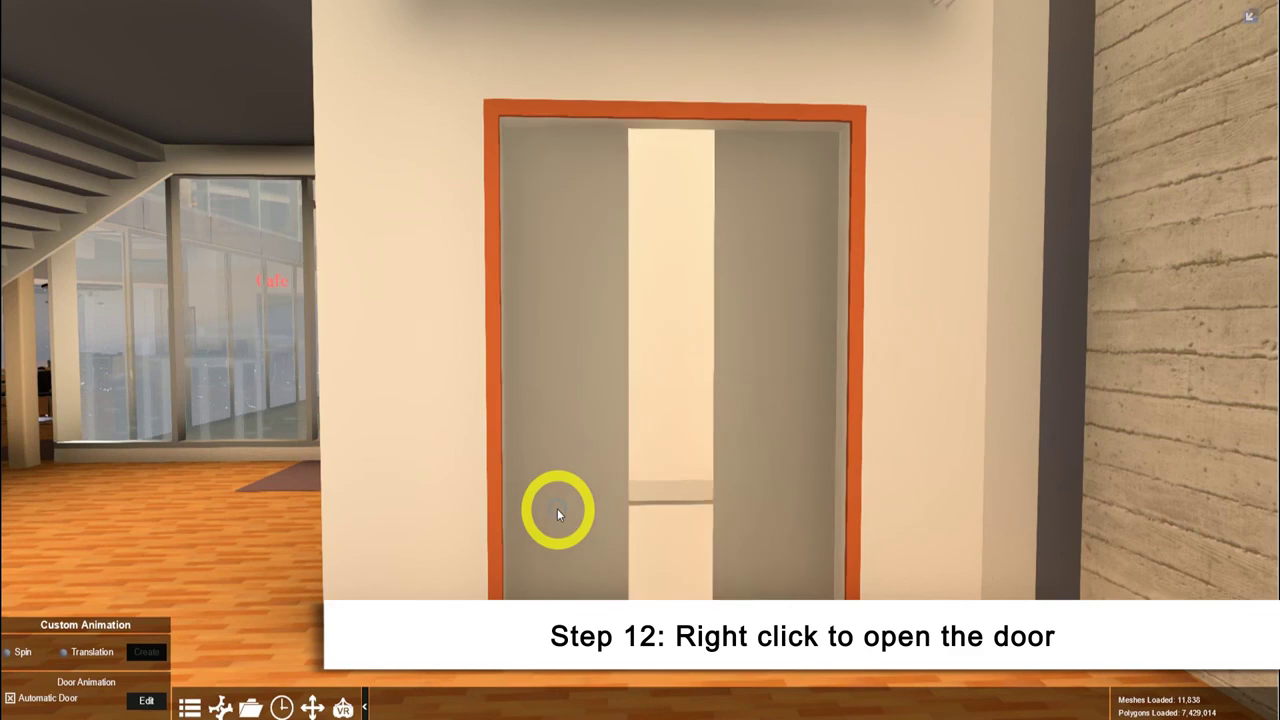